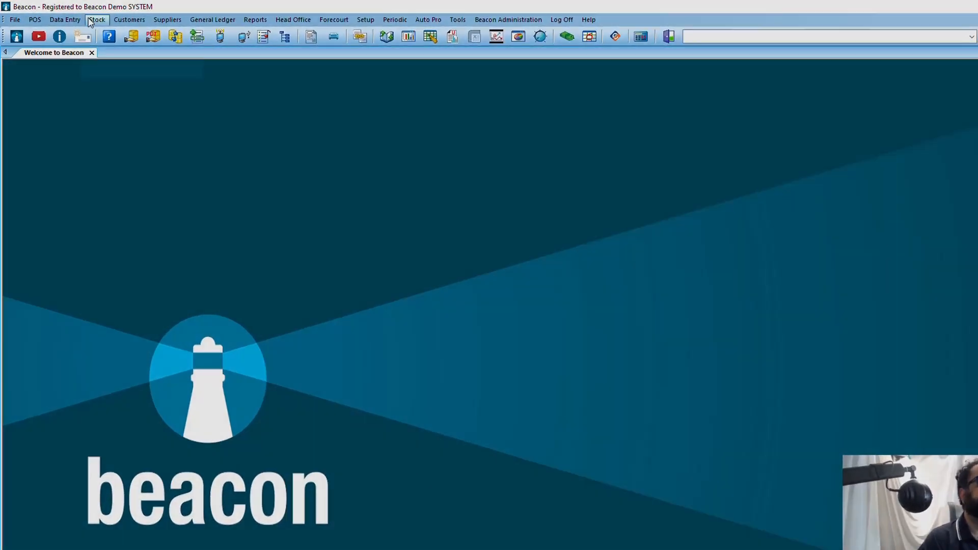
Step: Start adding a new stock item and set its product code to 613910
left_click(92, 20)
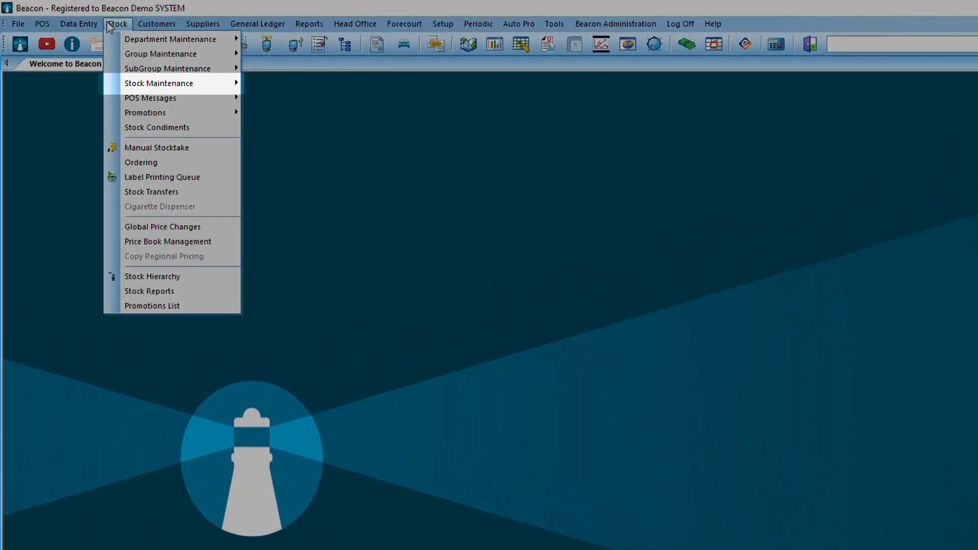
mouse_move(162, 68)
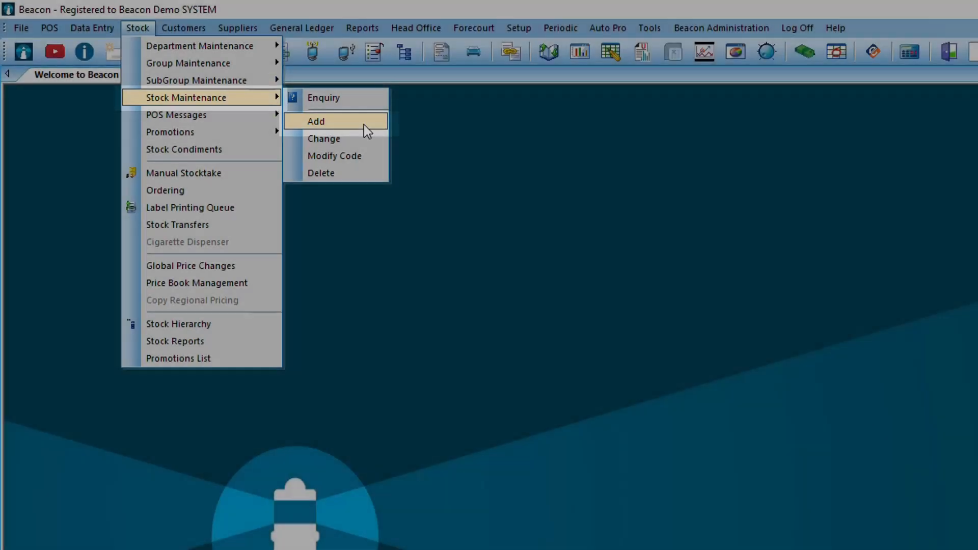
left_click(355, 126)
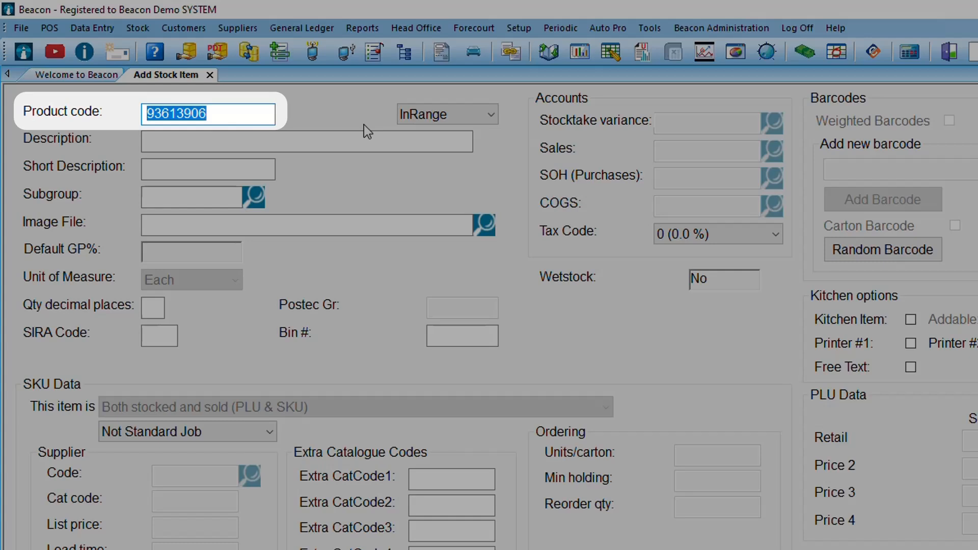
type("613910")
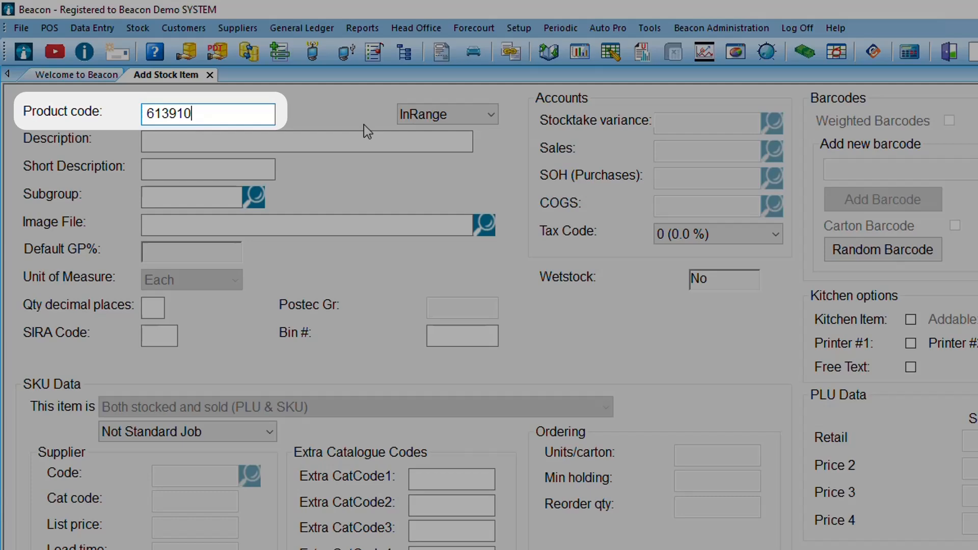
key("Tab")
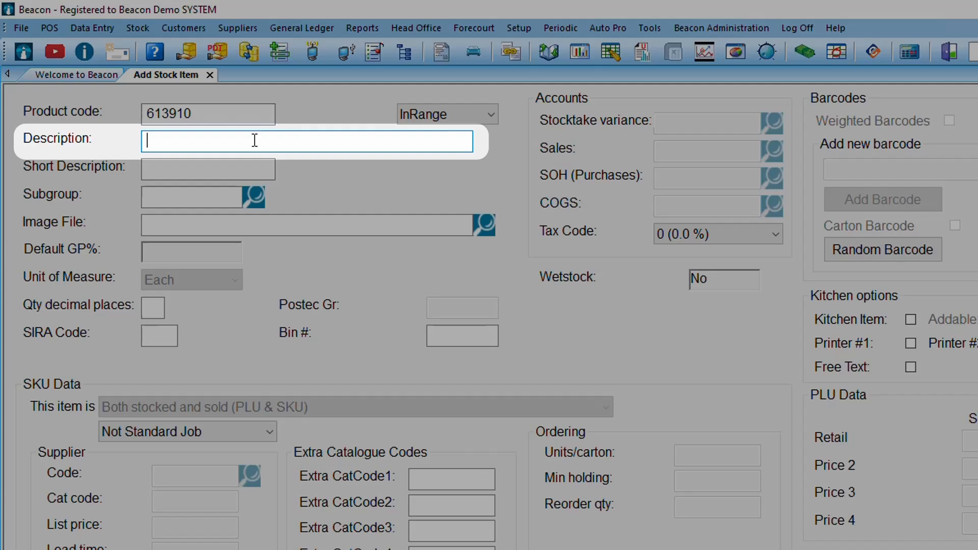
Step: Enter the description "Extra Peppermint 27g" and set the short description to "Extra Pmint 27g"
type("Extra Peppermint 27g")
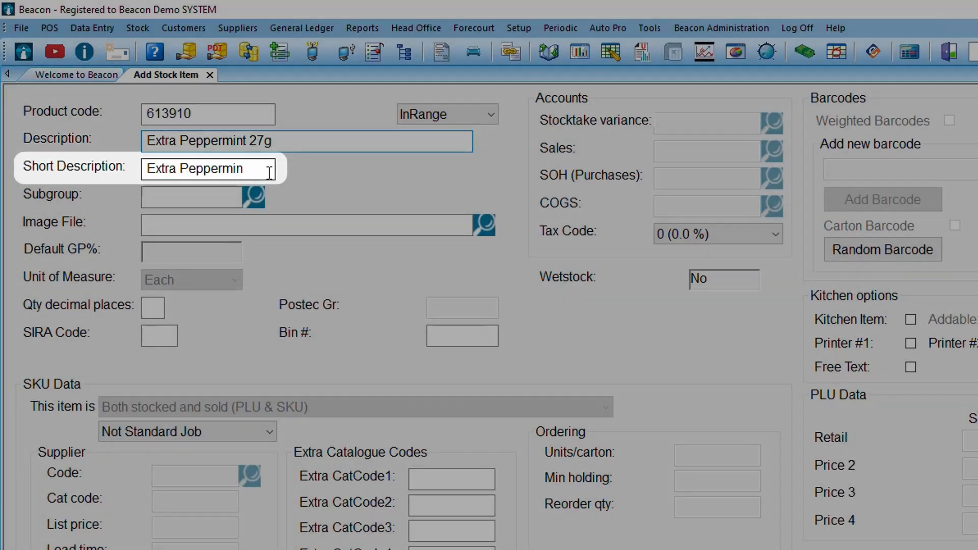
left_click(269, 173)
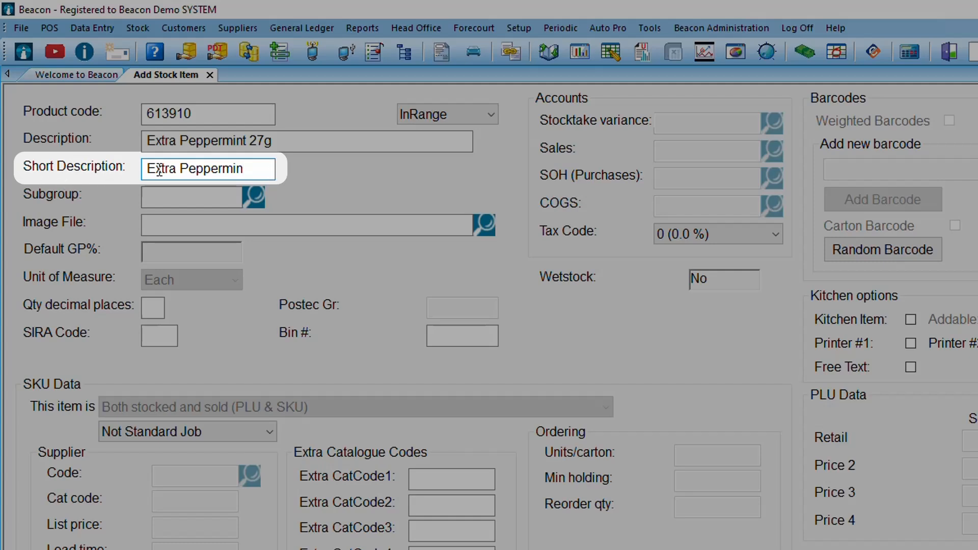
double_click(207, 168)
type("Pmint 27g")
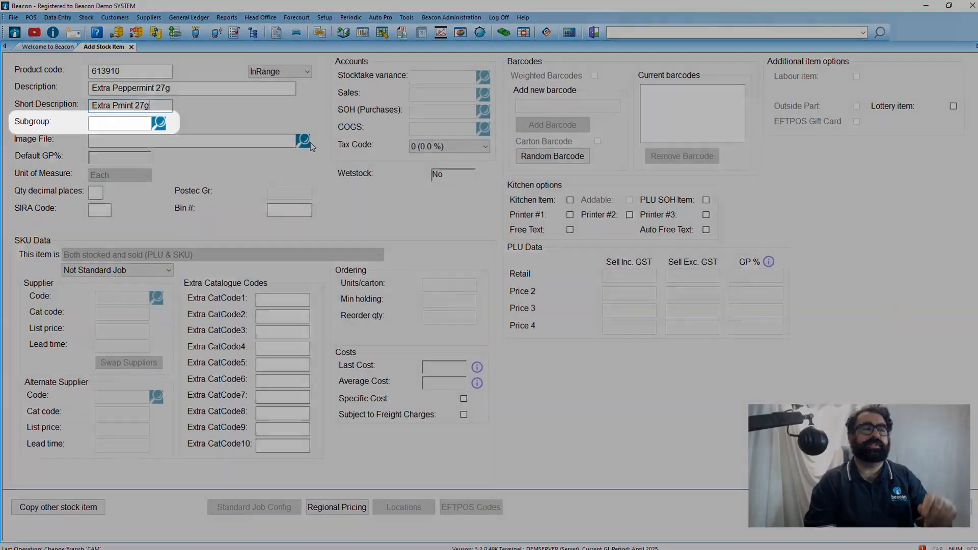
Step: Search the stock subgroups and assign subgroup 2472 Gum/Mints to the item
left_click(159, 123)
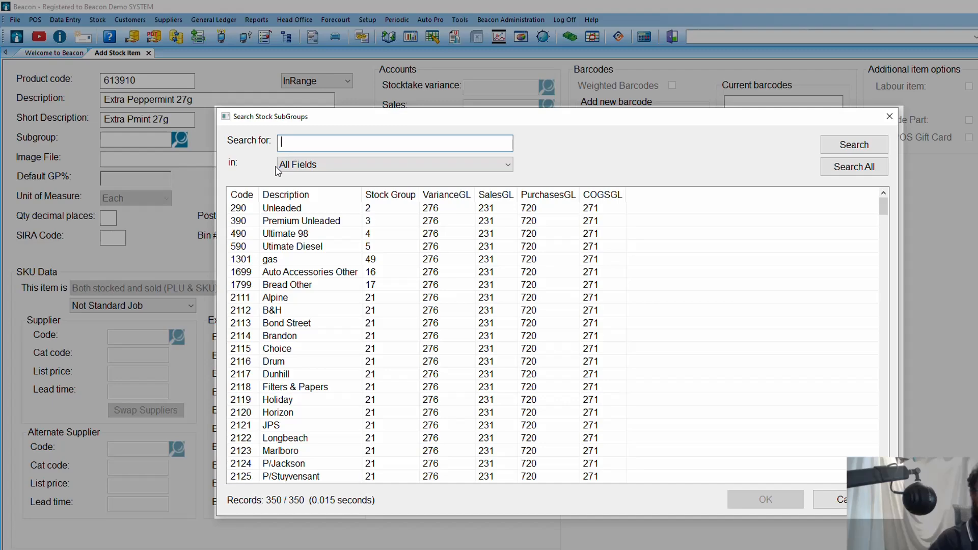
type("gum")
key("Return")
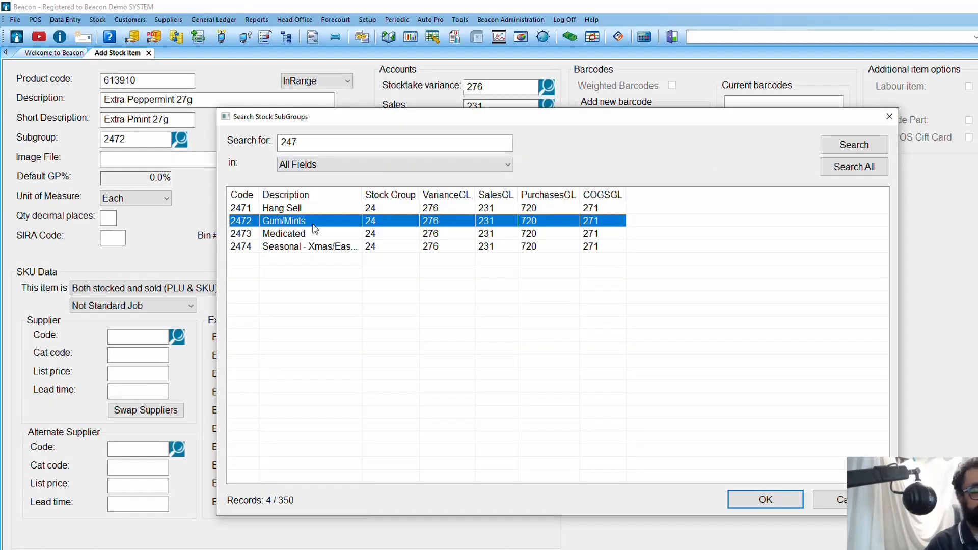
double_click(313, 225)
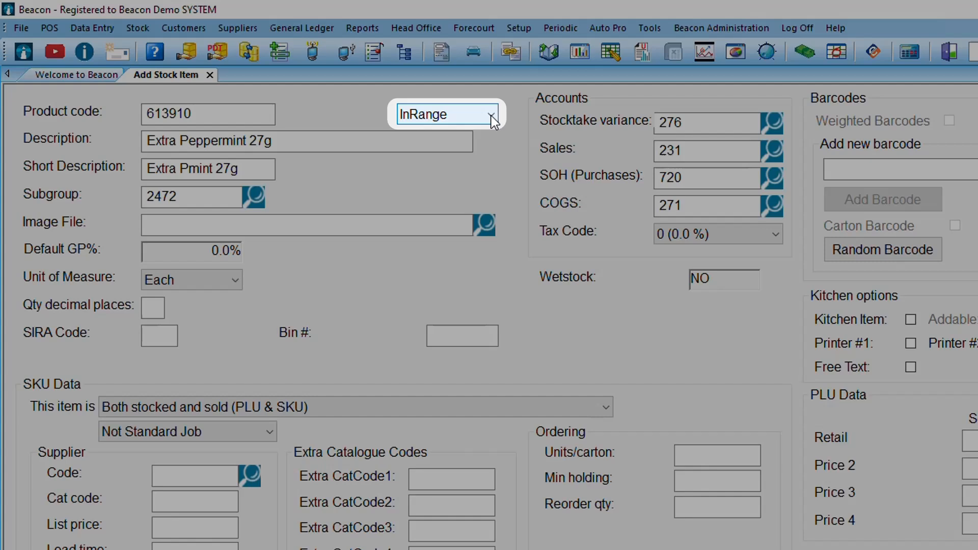
Step: Review the range status and unit of measure choices, keeping InRange and Each for the item
left_click(491, 115)
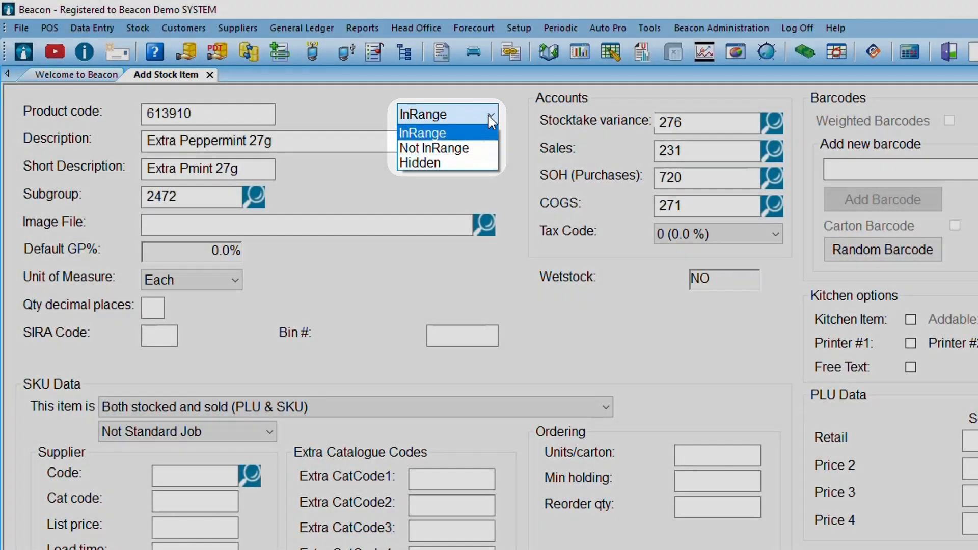
left_click(488, 115)
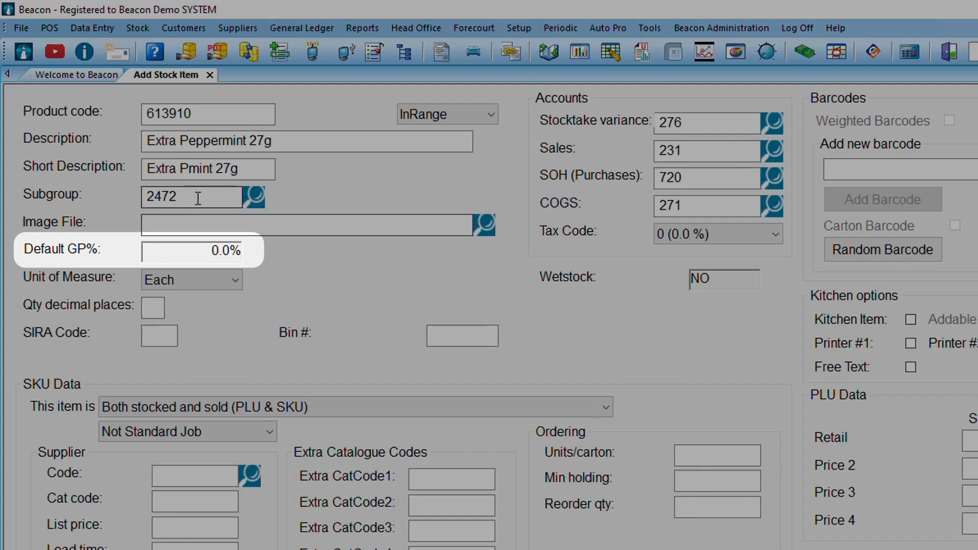
left_click_drag(198, 196, 160, 198)
double_click(179, 196)
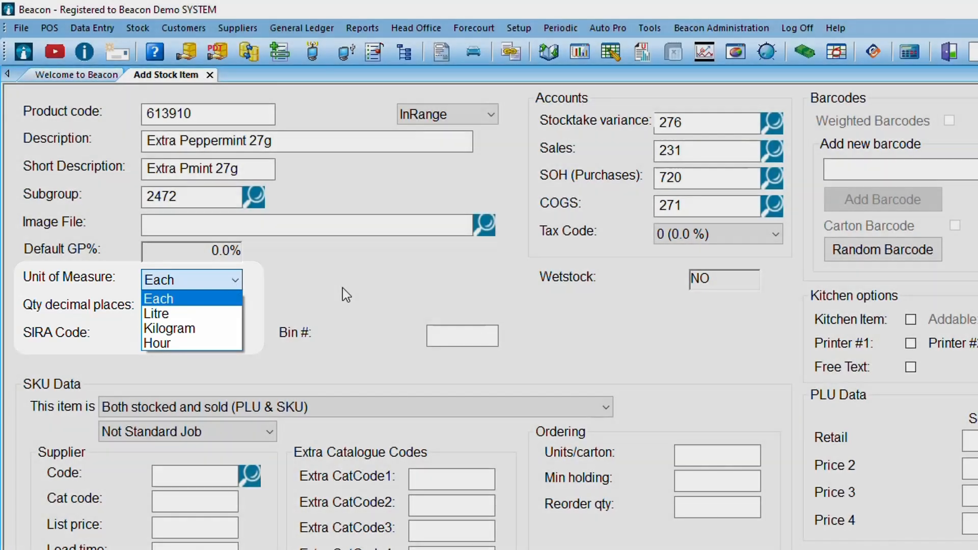
left_click(212, 299)
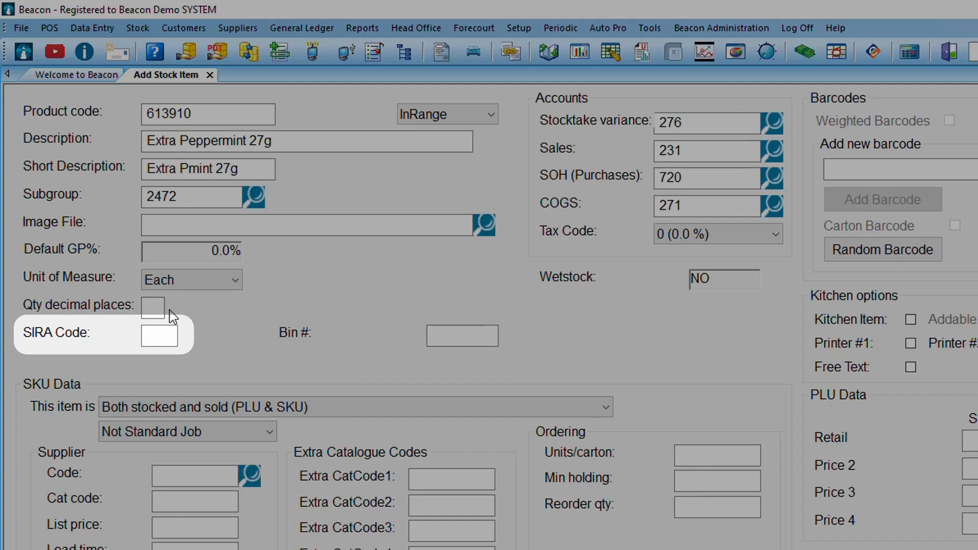
left_click(167, 333)
type("1")
key("BackSpace")
type("56")
key("BackSpace")
key("BackSpace")
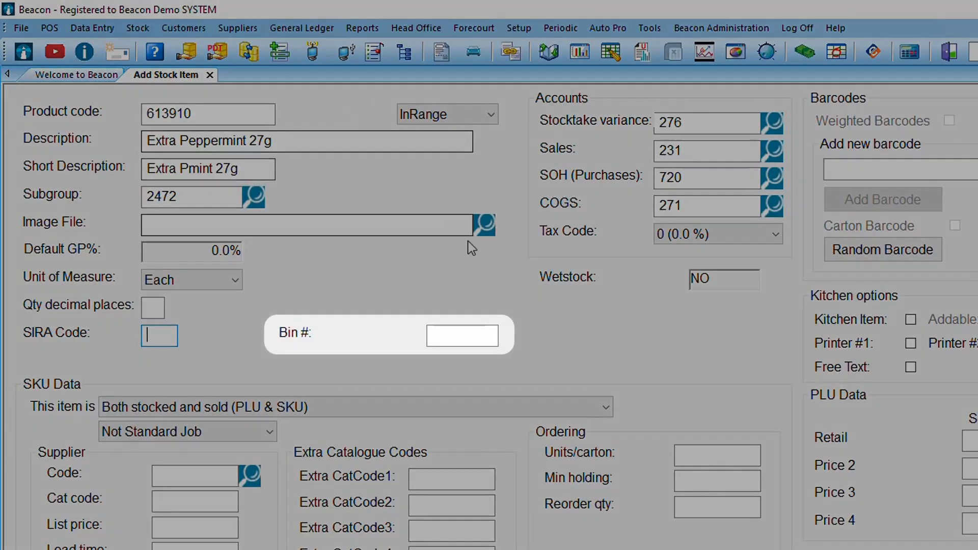
Step: Check the bin number field and review the tax codes available for the item
left_click(471, 332)
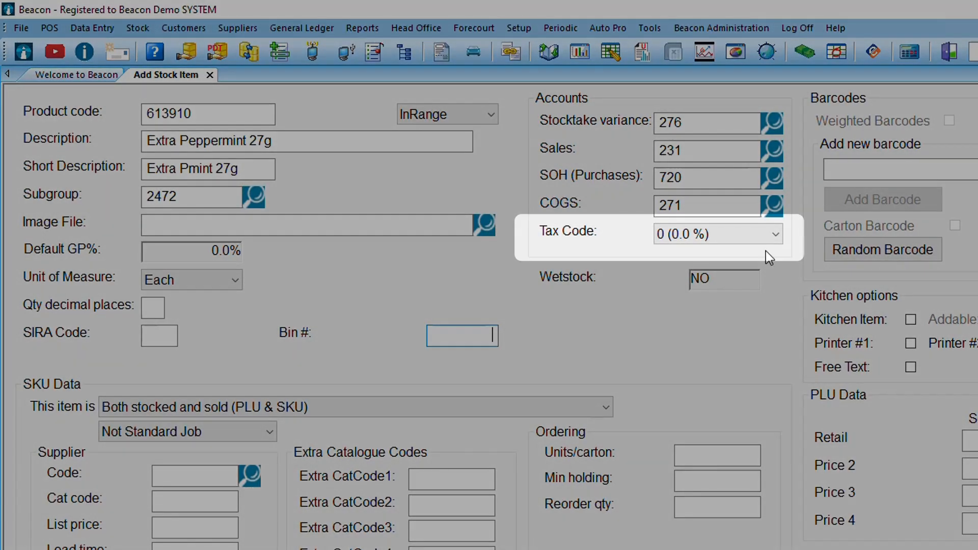
left_click(779, 232)
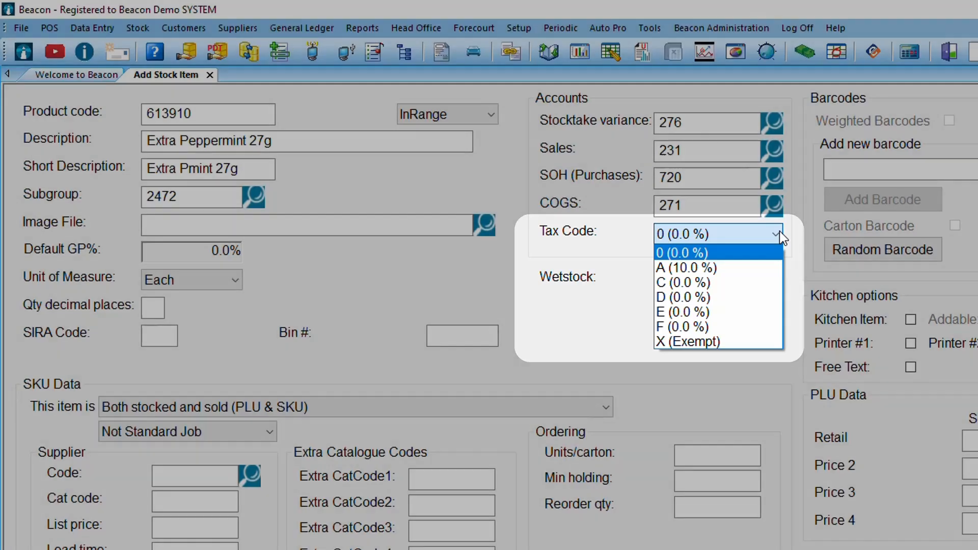
left_click(780, 231)
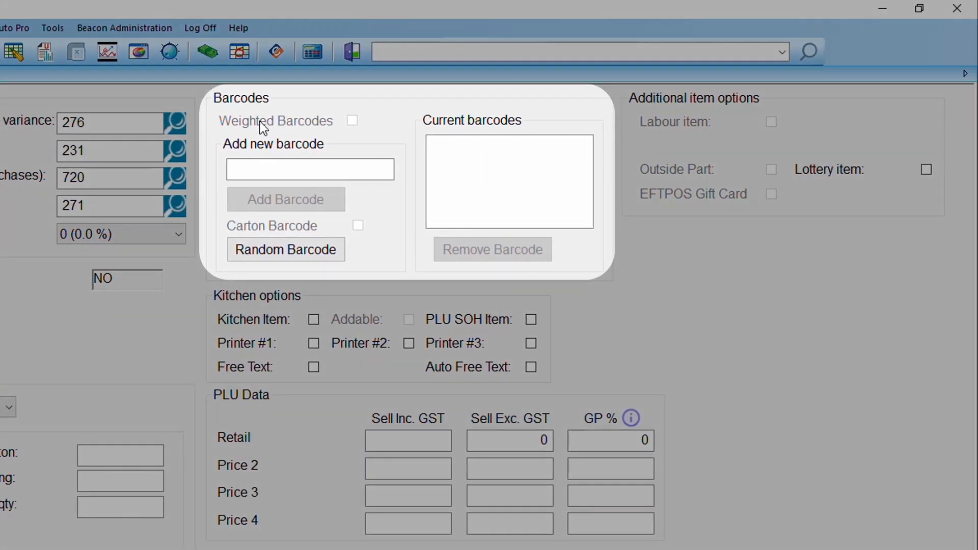
Step: Add the barcode 93613910 to the item's current barcodes
left_click(309, 176)
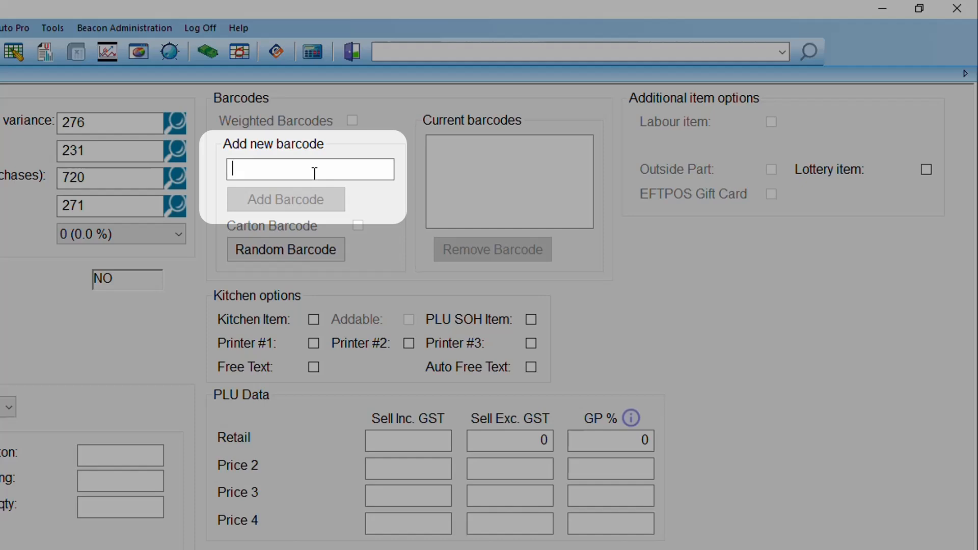
type("93613910")
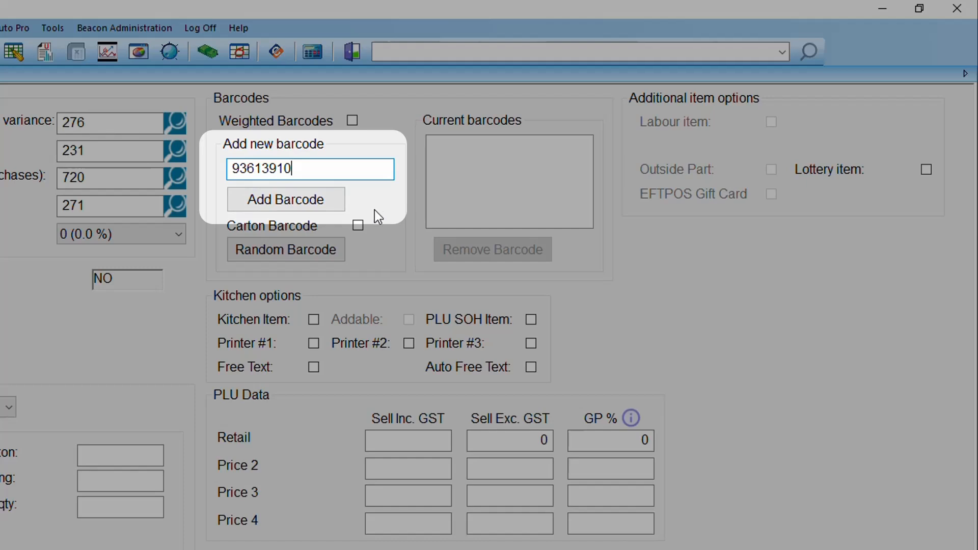
left_click(274, 203)
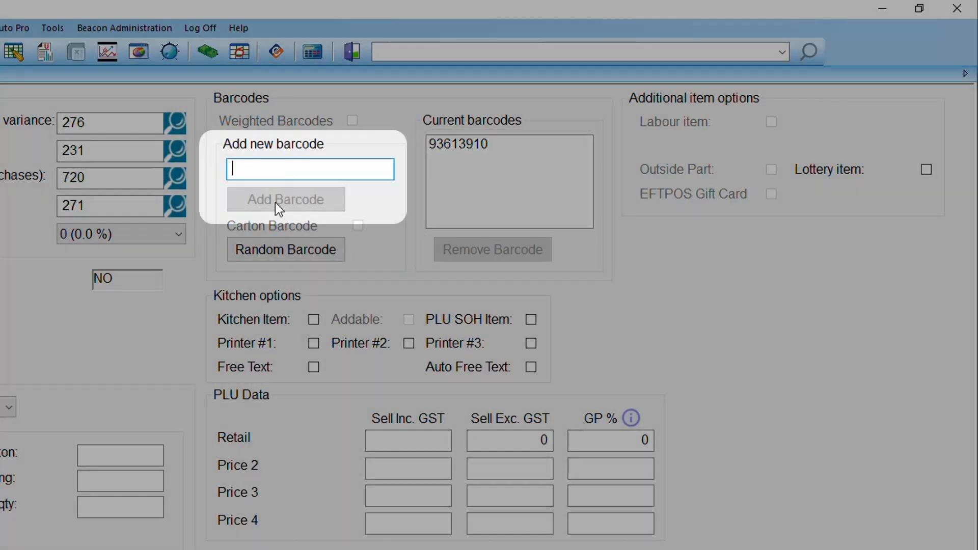
Step: Try out 93 as a carton barcode and a randomly generated barcode, discarding both
type("93")
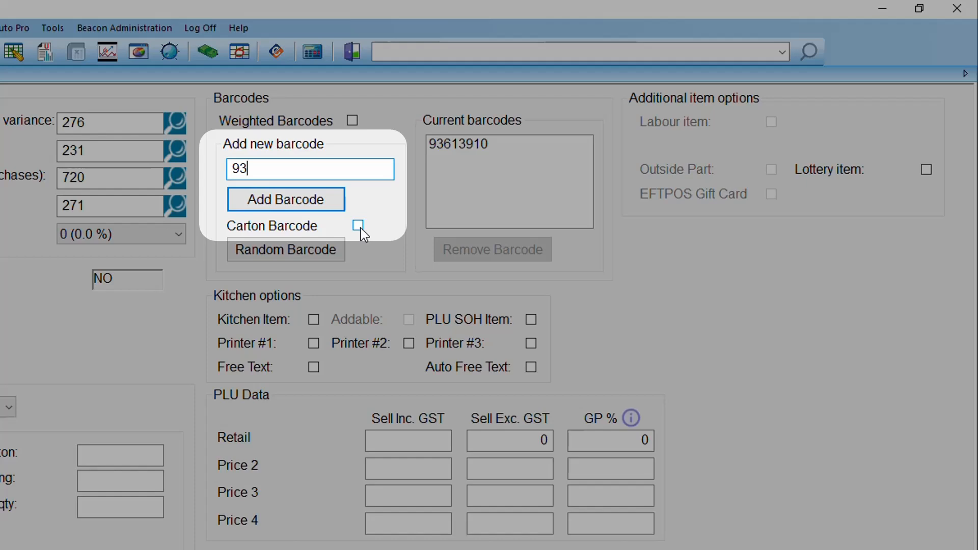
left_click(358, 226)
left_click(336, 206)
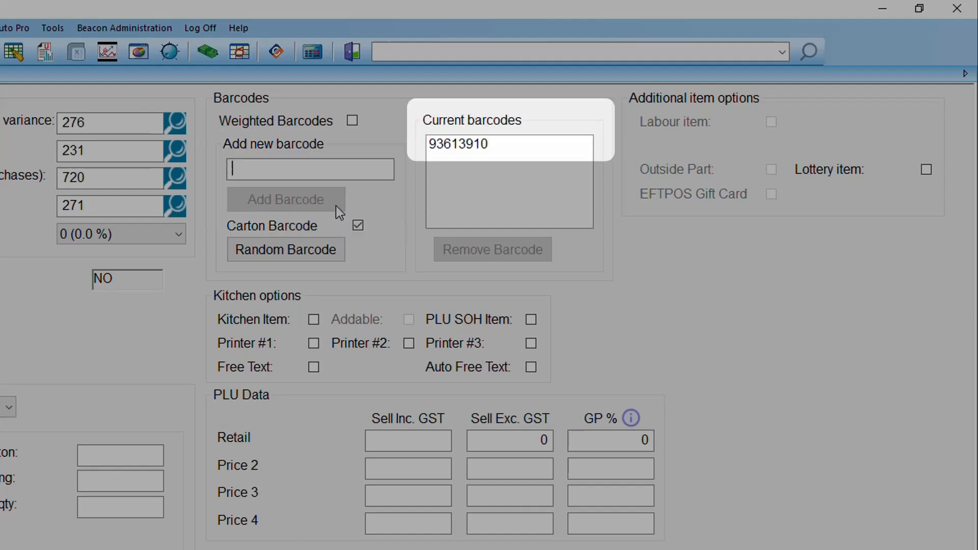
left_click(457, 147)
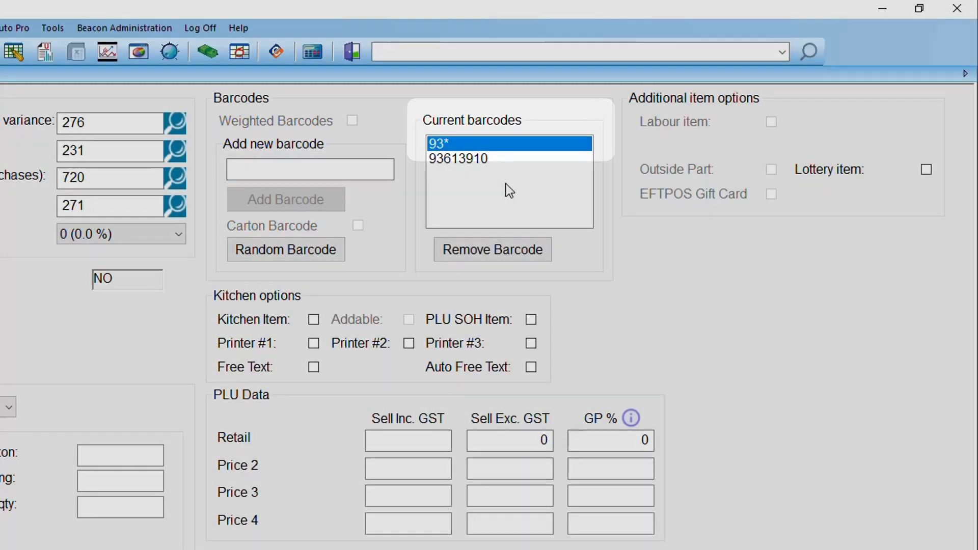
left_click(493, 249)
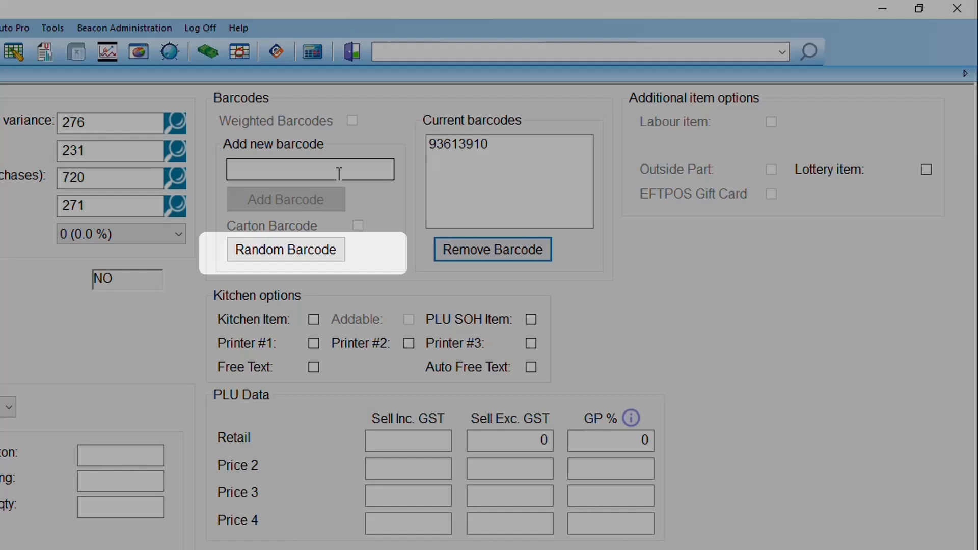
left_click(325, 256)
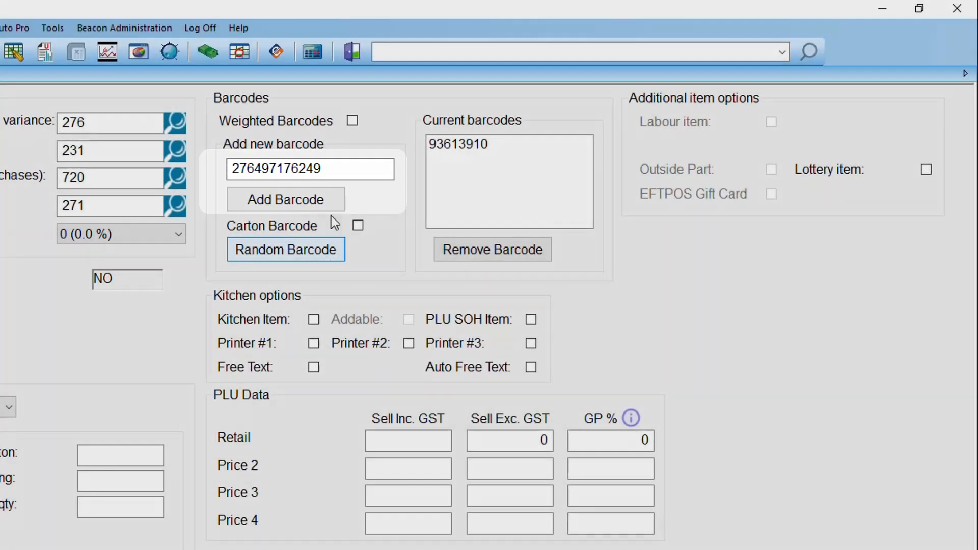
key("BackSpace")
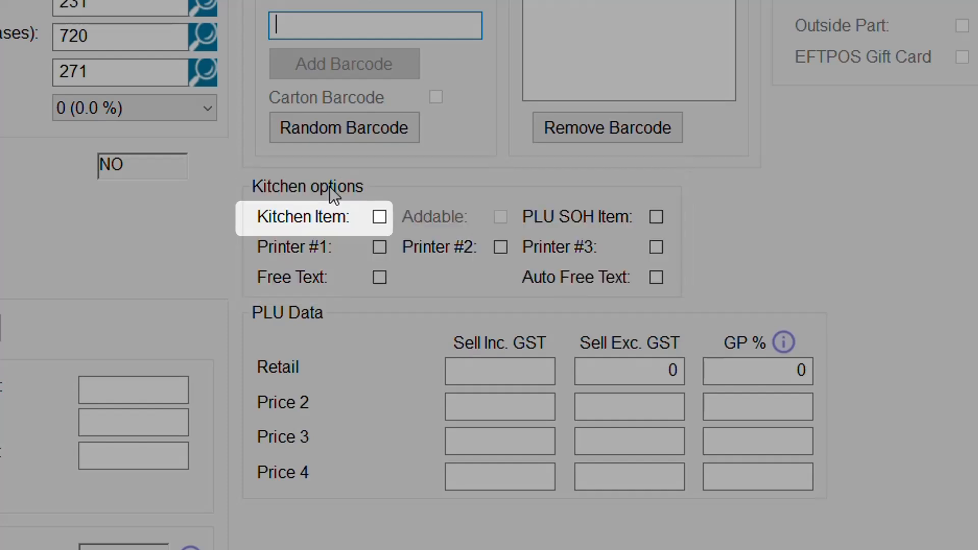
Step: Try the Kitchen Item and kitchen printer options, leaving them all disabled
left_click(380, 216)
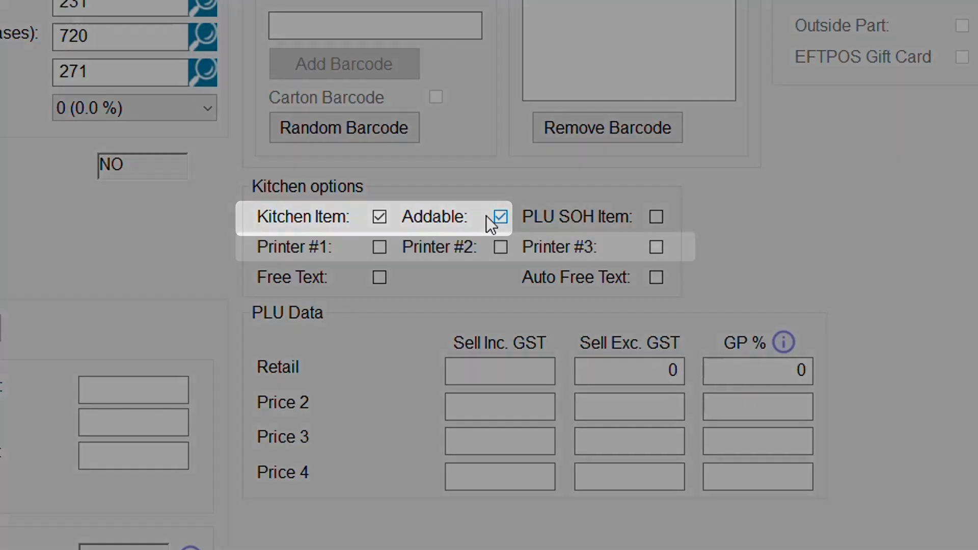
left_click(377, 216)
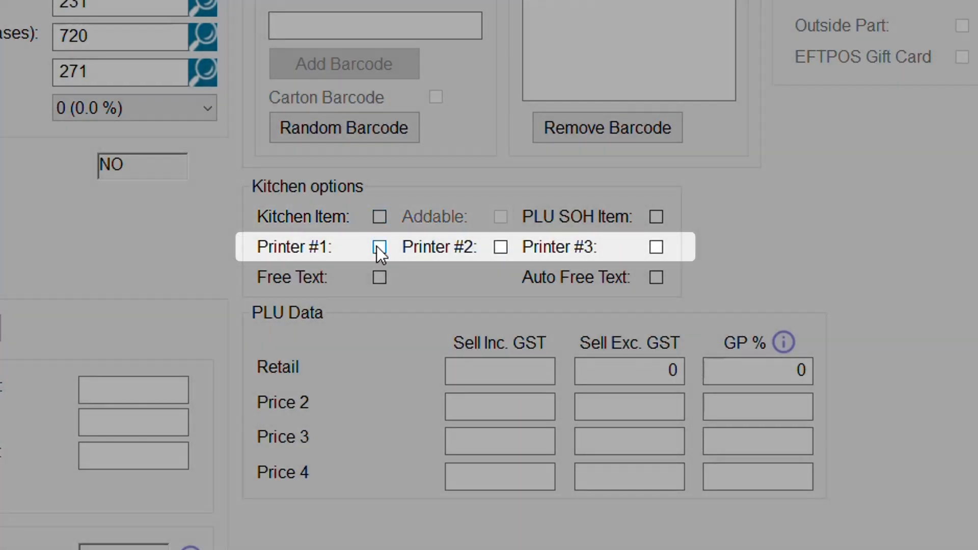
left_click(378, 246)
left_click(570, 247)
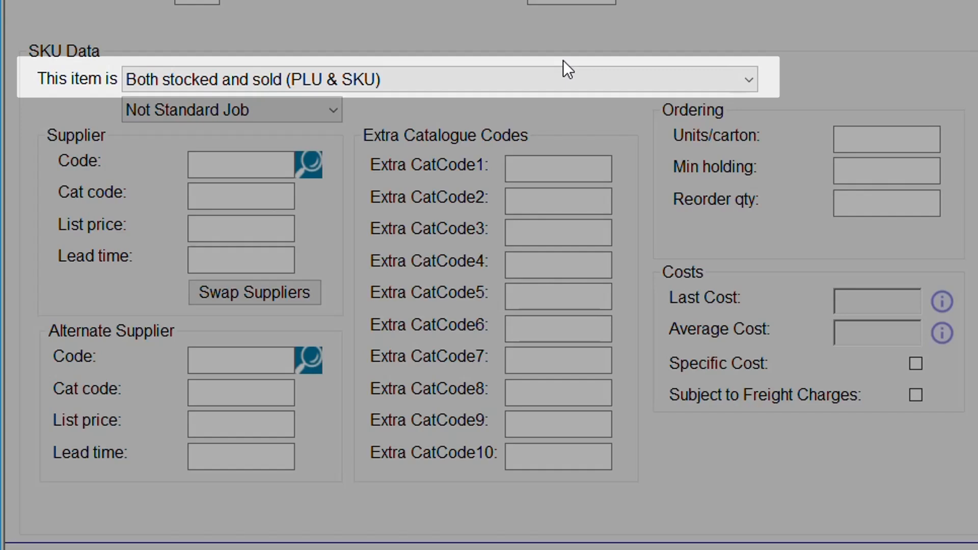
Step: Set the item as sold but not stocked, made of other stocked items (PLU only), and enter a component quantity of .1
left_click(555, 79)
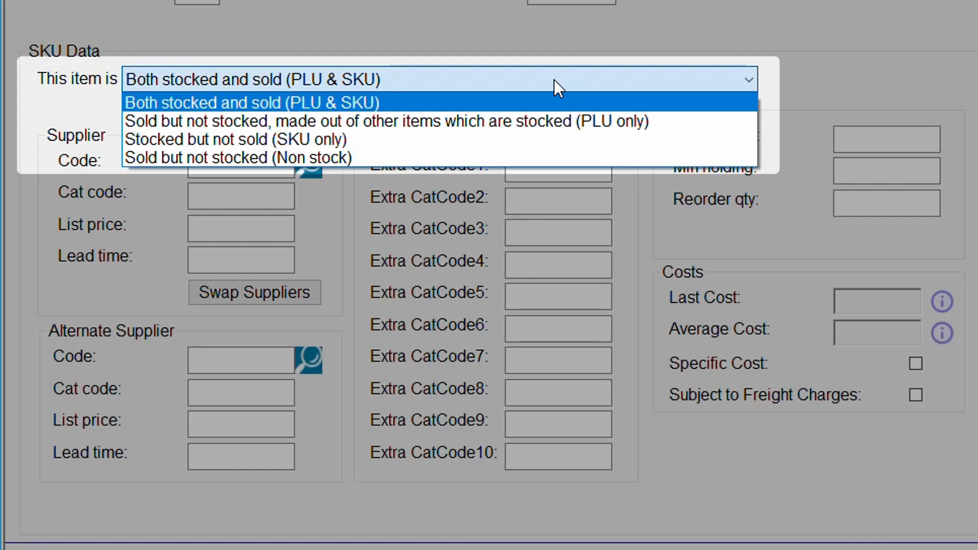
left_click(629, 124)
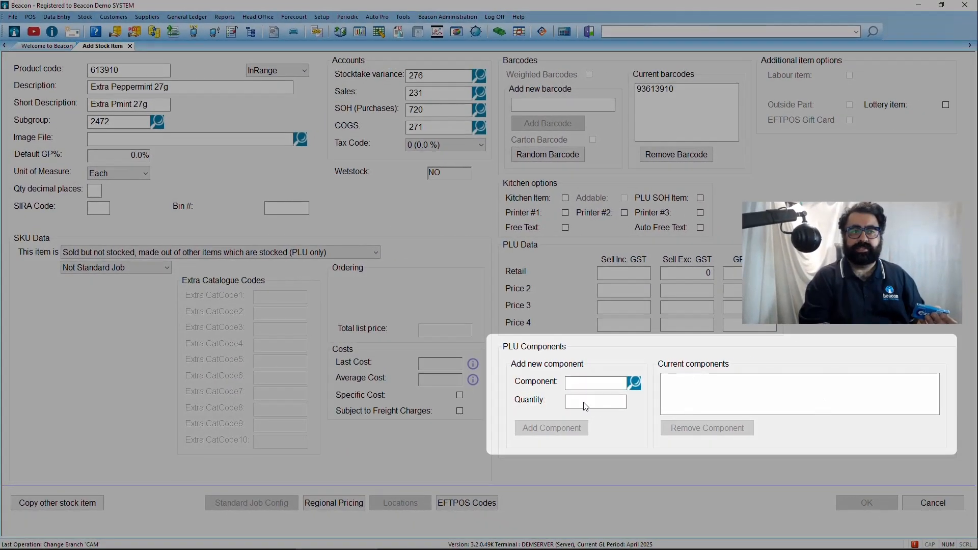
left_click(598, 385)
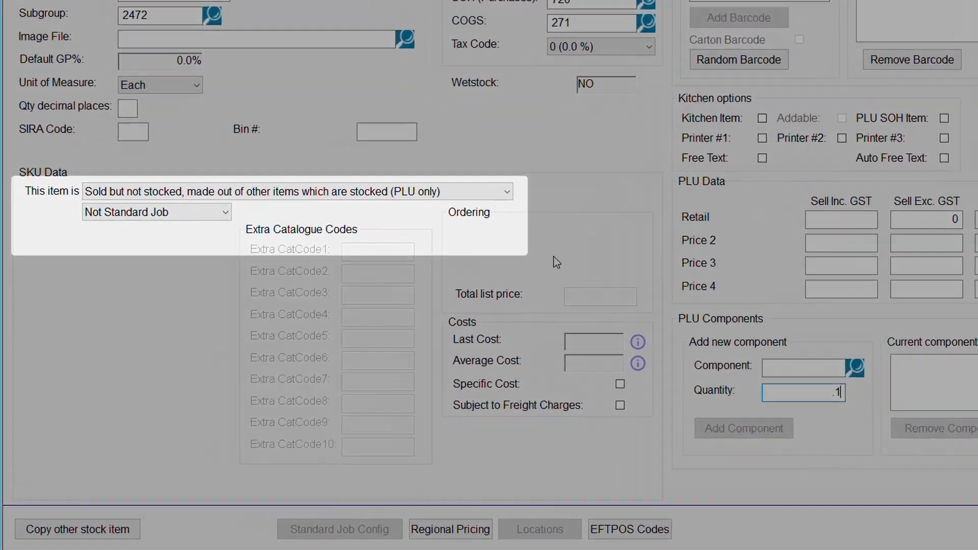
Step: Try the Stocked but not sold (SKU only) and Sold but not stocked (Non stock) types for the item
left_click(349, 254)
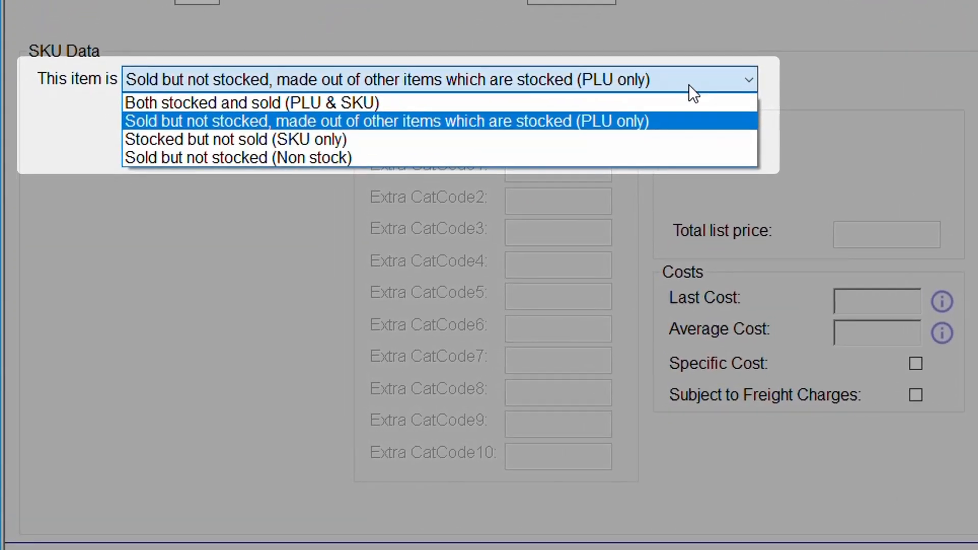
left_click(556, 141)
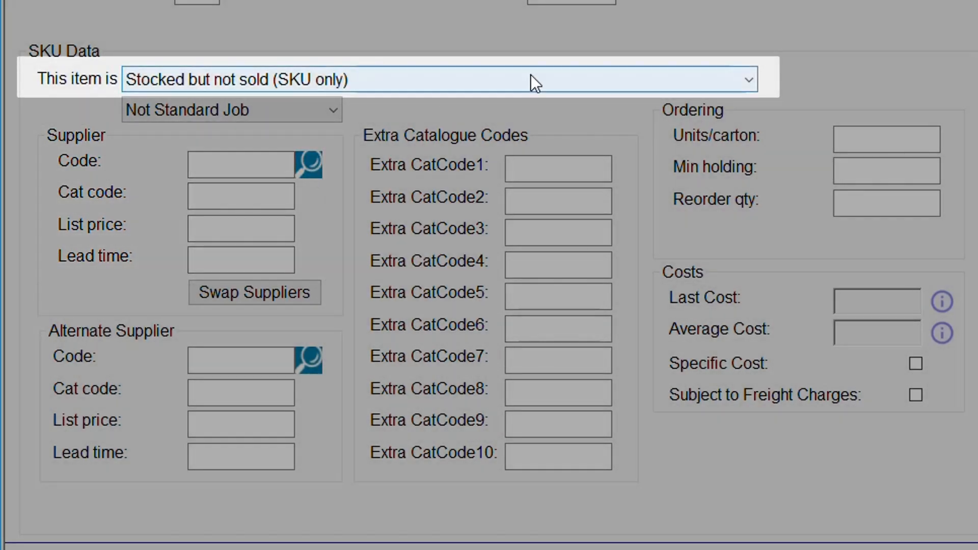
left_click(576, 78)
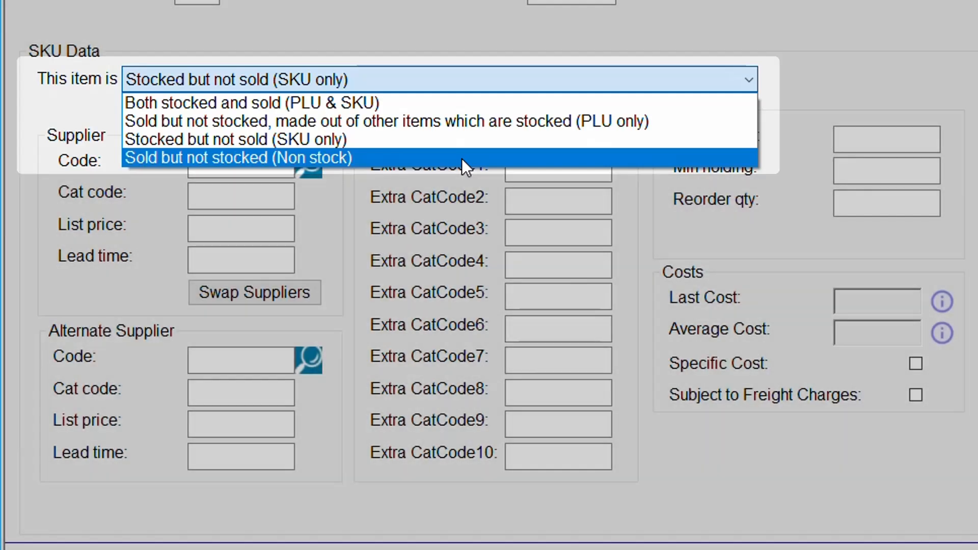
left_click(461, 158)
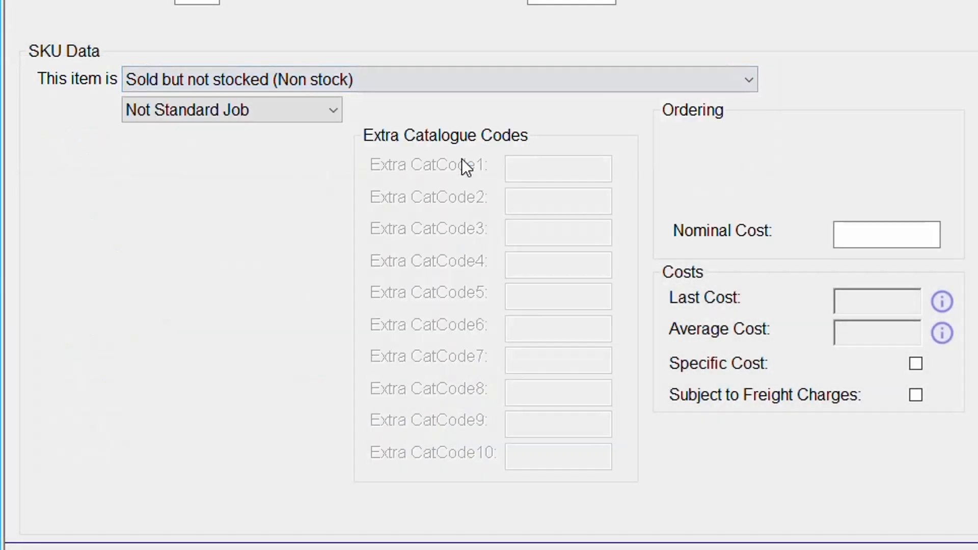
Step: Set the item as both stocked and sold (PLU & SKU), keeping it as Not Standard Job
left_click(509, 80)
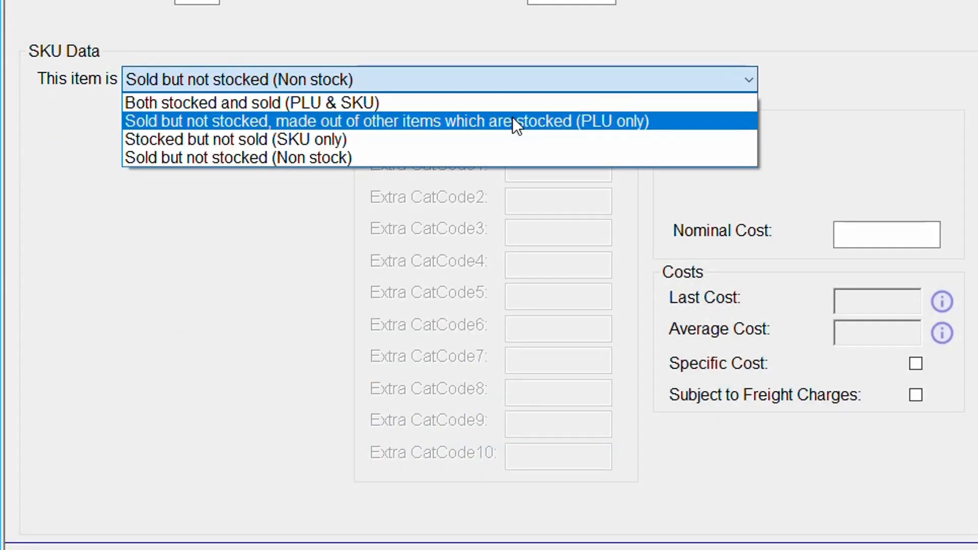
left_click(513, 101)
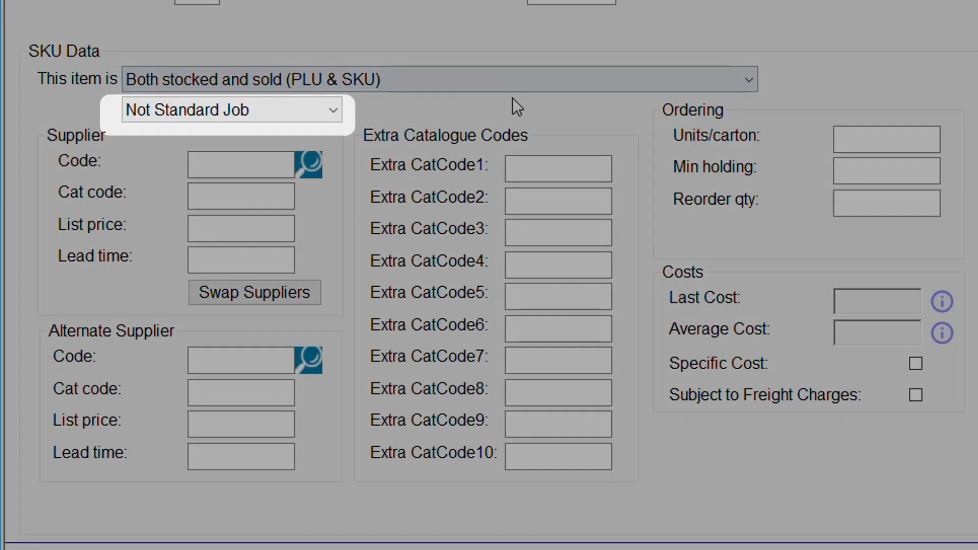
left_click(303, 110)
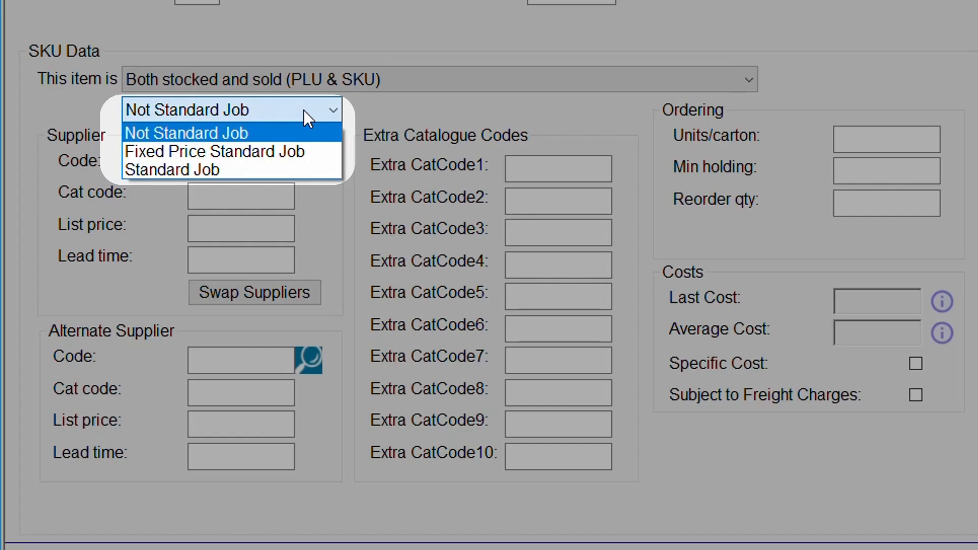
left_click(303, 110)
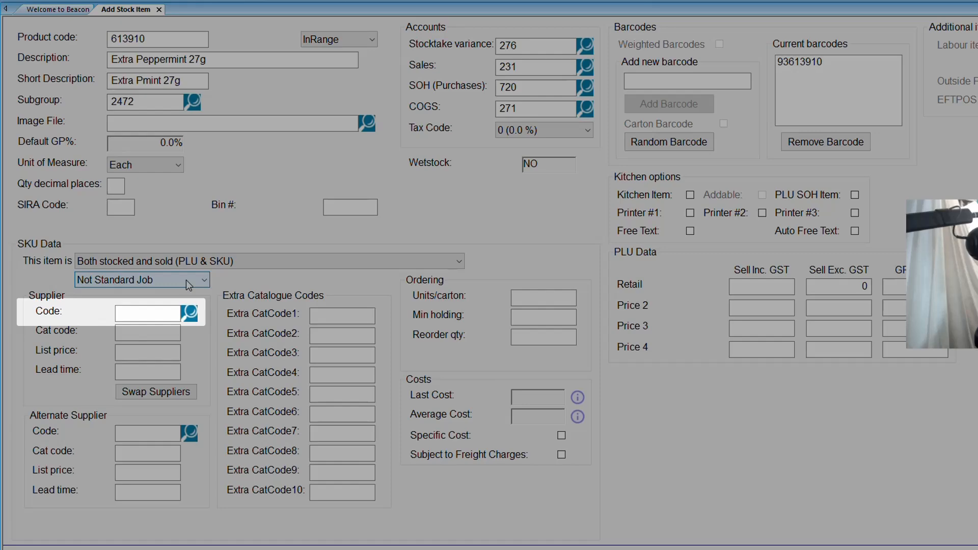
Step: Assign Cem's Distributors (code 1) as the main supplier and enter the supplier catalogue code 34567
left_click(189, 312)
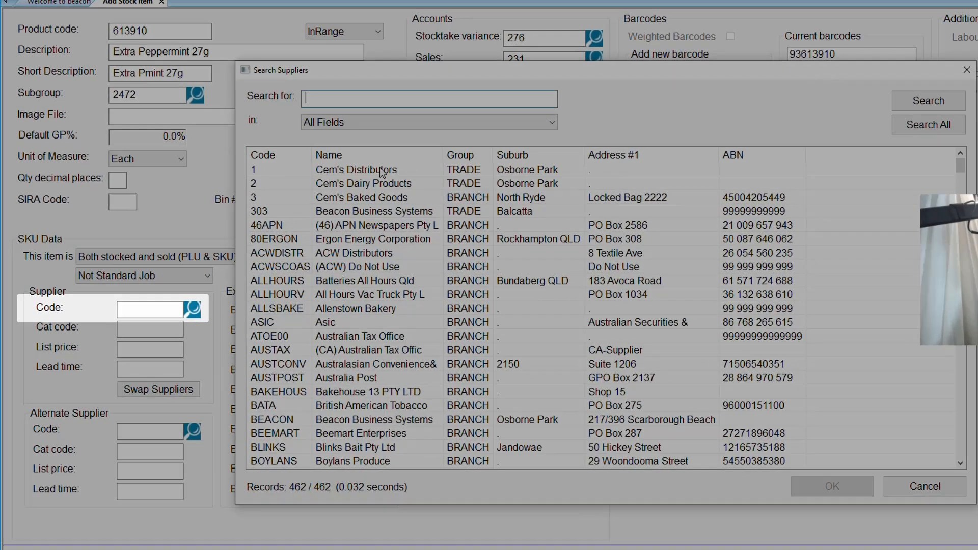
double_click(380, 167)
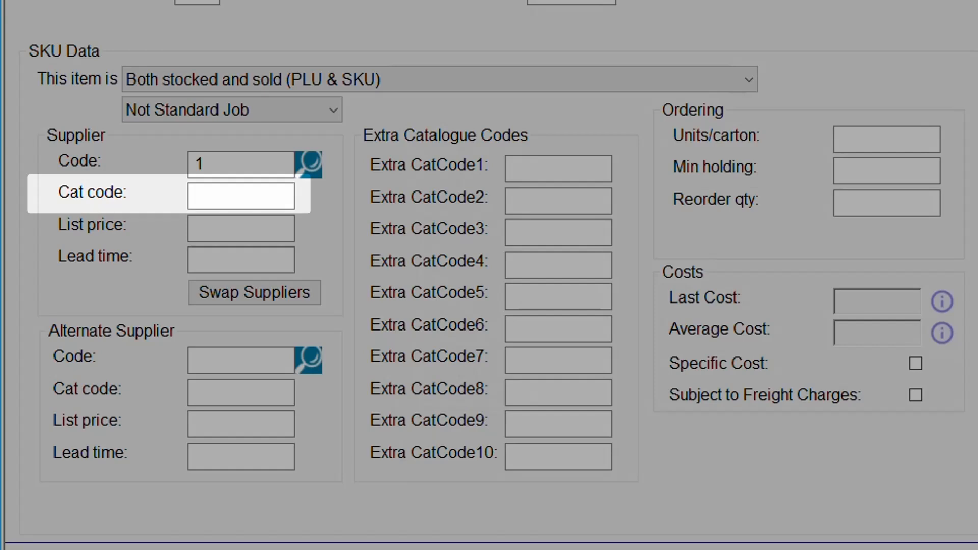
left_click(262, 199)
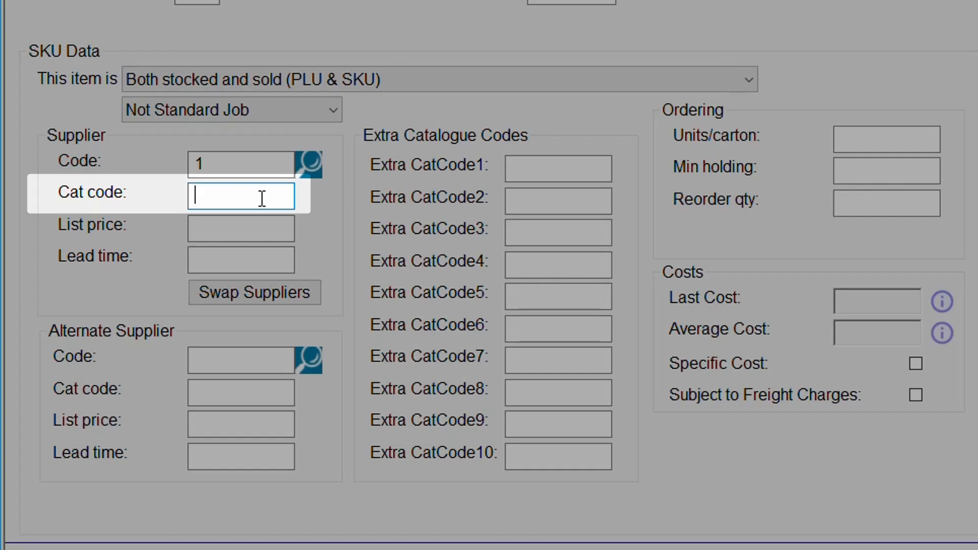
type("34567")
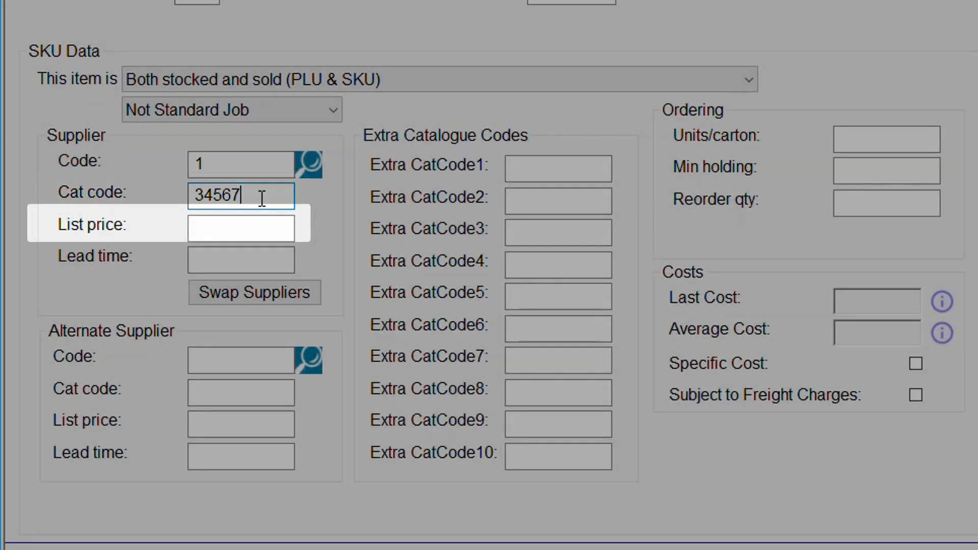
Step: Set the main supplier's list price to 1 and lead time to 3, and swap the main and alternate suppliers back and forth
left_click(248, 228)
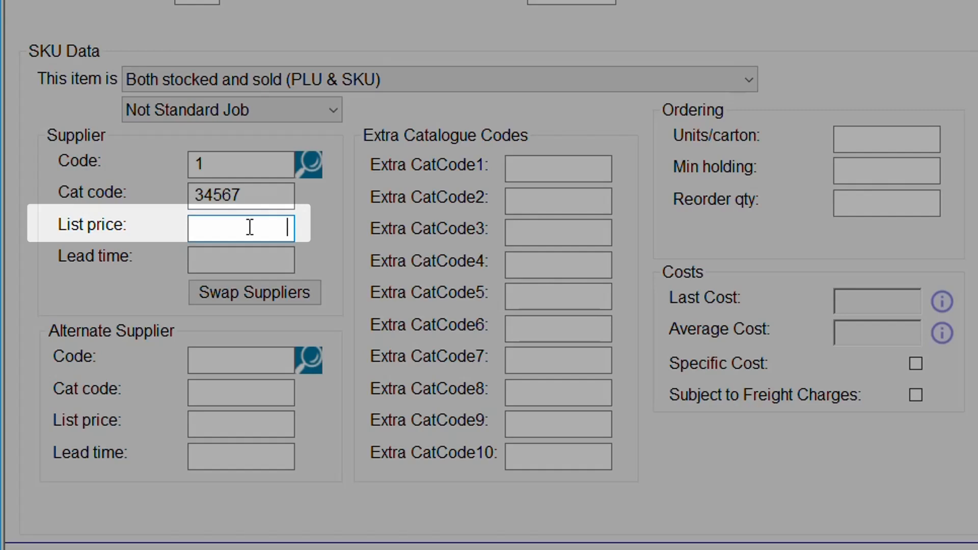
type("1")
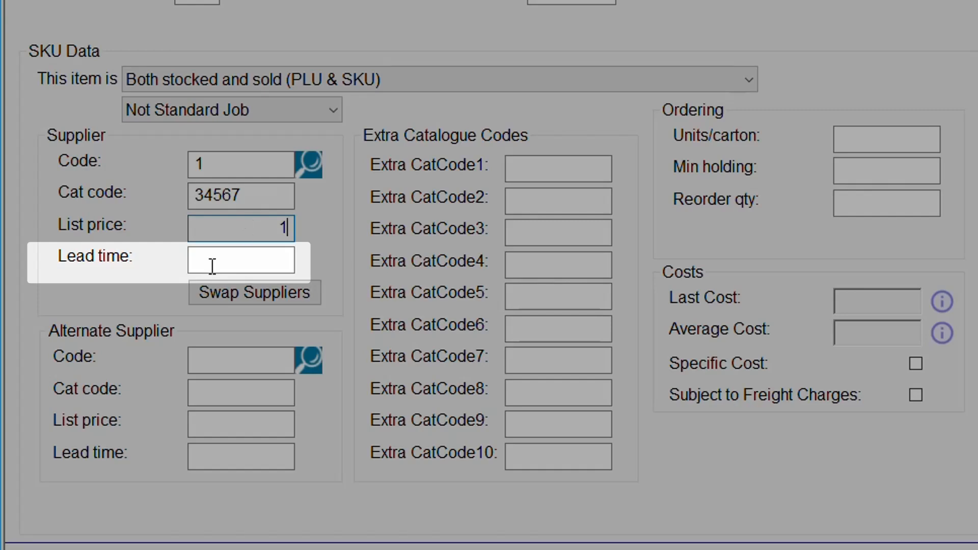
left_click(244, 260)
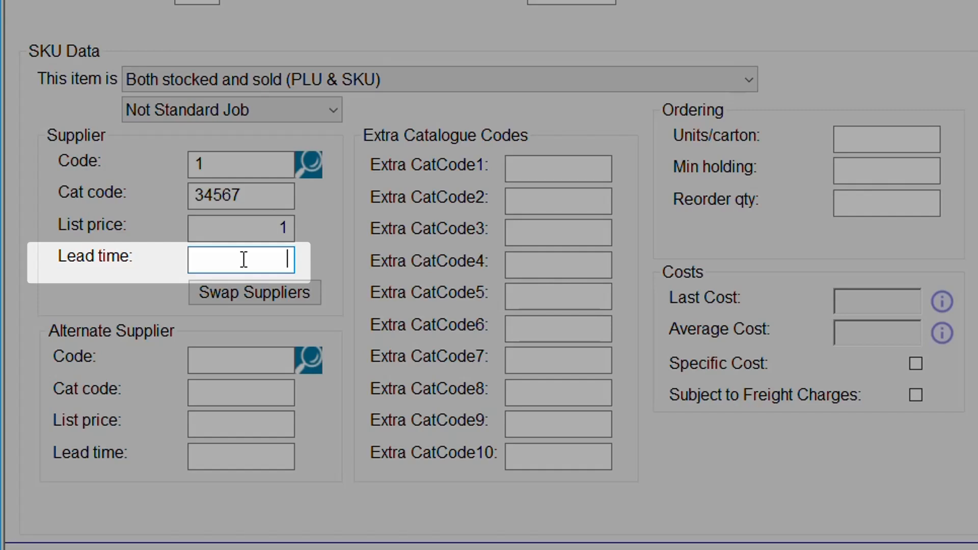
type("3")
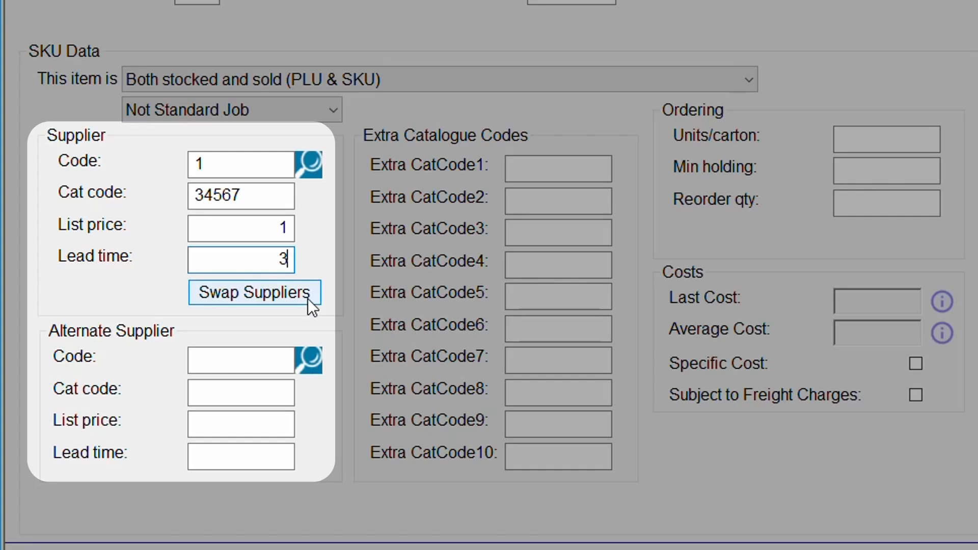
left_click(308, 298)
left_click(307, 297)
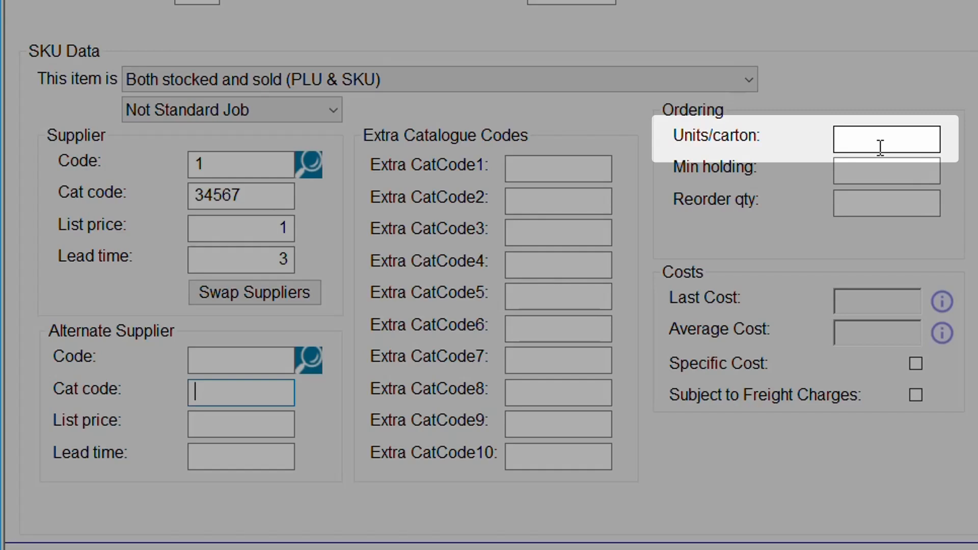
Step: Set the ordering details to 20 units per carton, a minimum holding of 20 and a reorder quantity of 40
left_click(891, 136)
type("20")
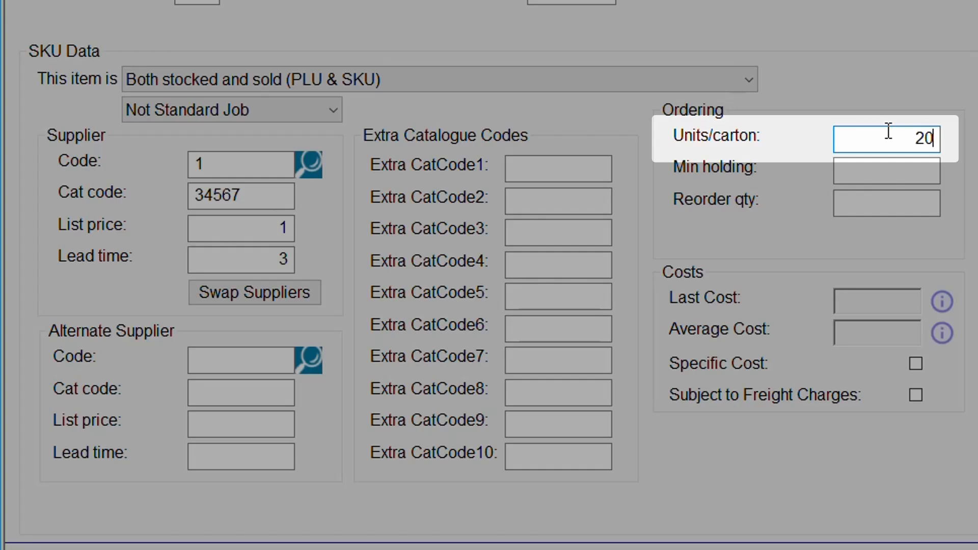
left_click(888, 167)
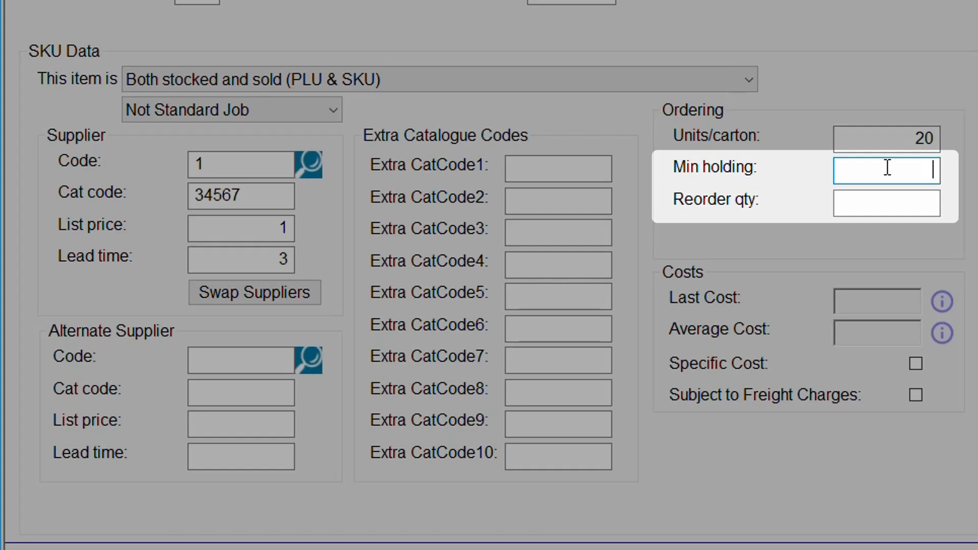
type("20")
left_click(877, 210)
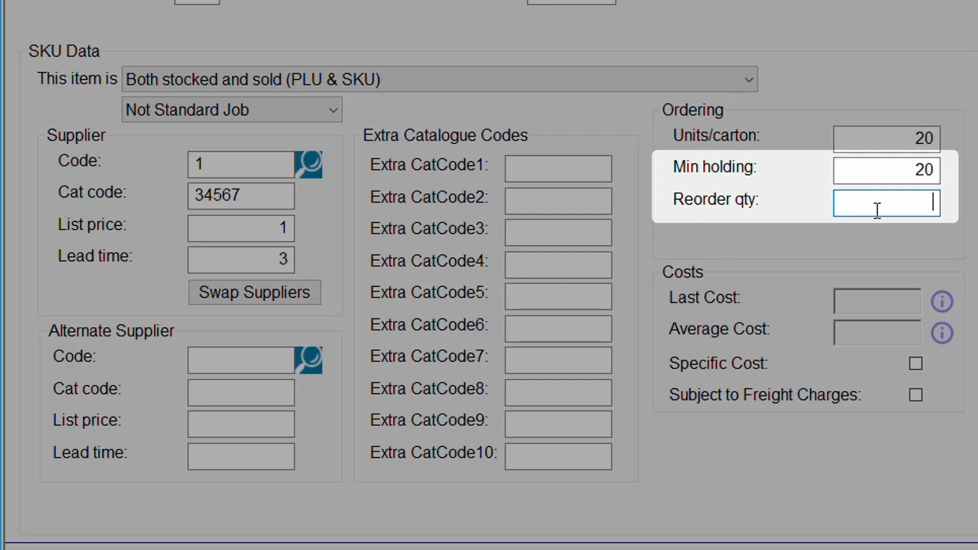
type("40")
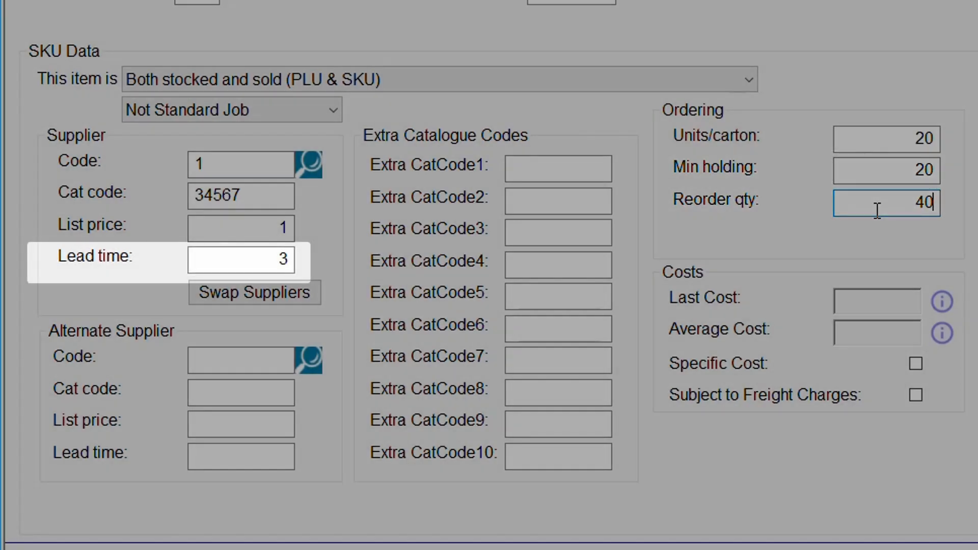
left_click(249, 269)
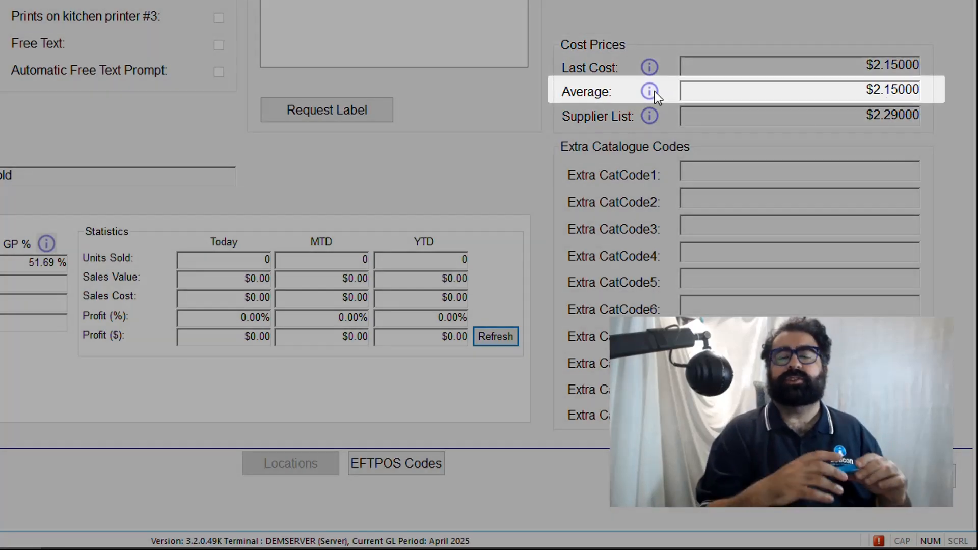
Step: Re-enter the main supplier's list price as 1.00
mouse_move(655, 91)
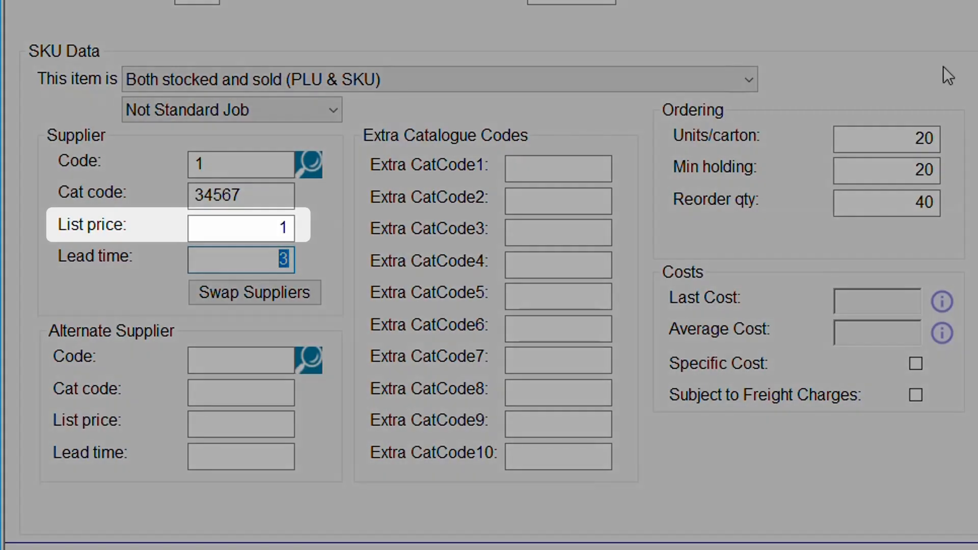
double_click(284, 227)
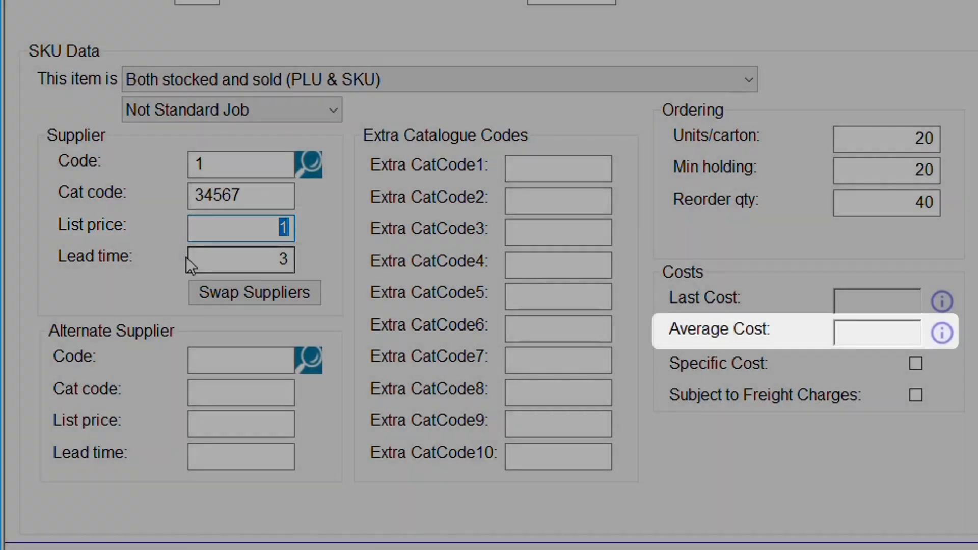
left_click(244, 228)
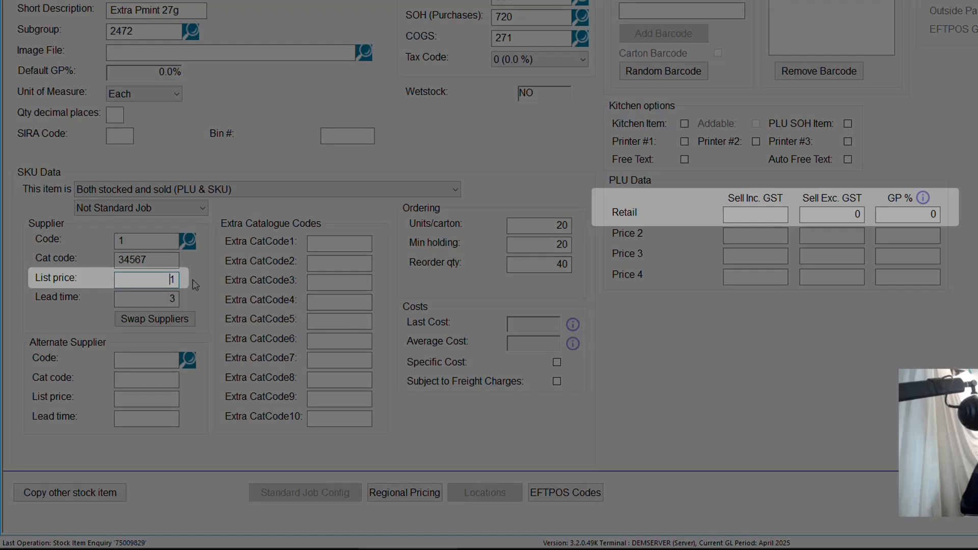
double_click(175, 280)
type("1.00")
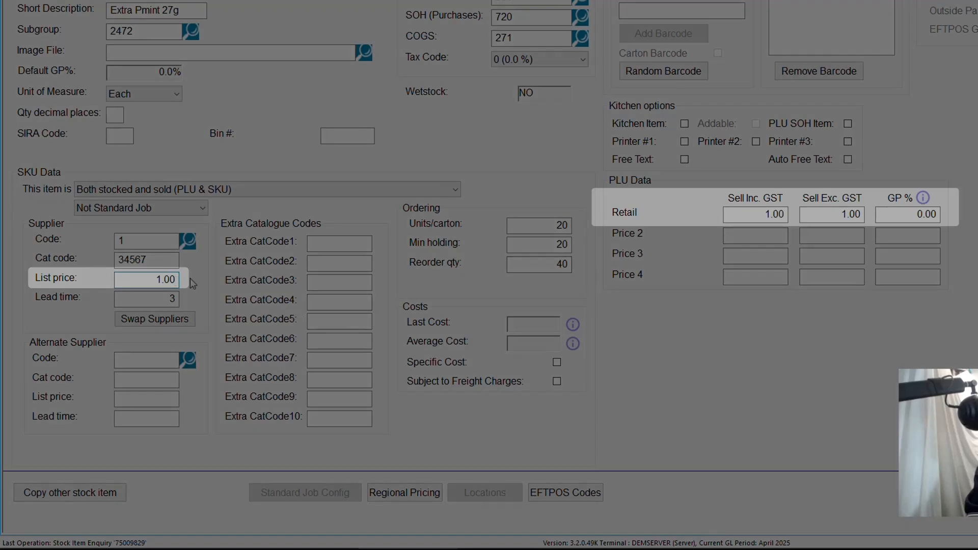
Step: Enter a gross profit of 30% for the retail price in the PLU data and check the resulting selling prices
double_click(866, 214)
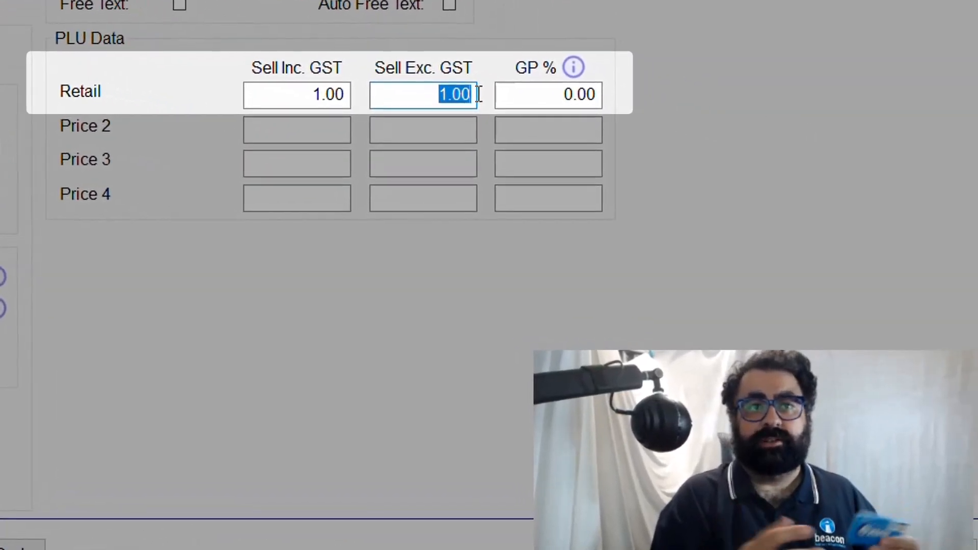
key("Tab")
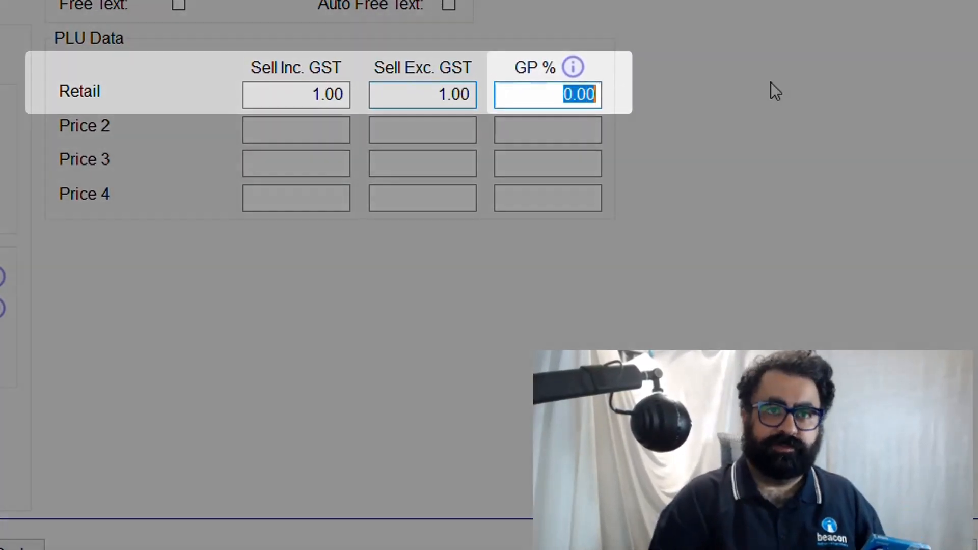
type("30")
key("Tab")
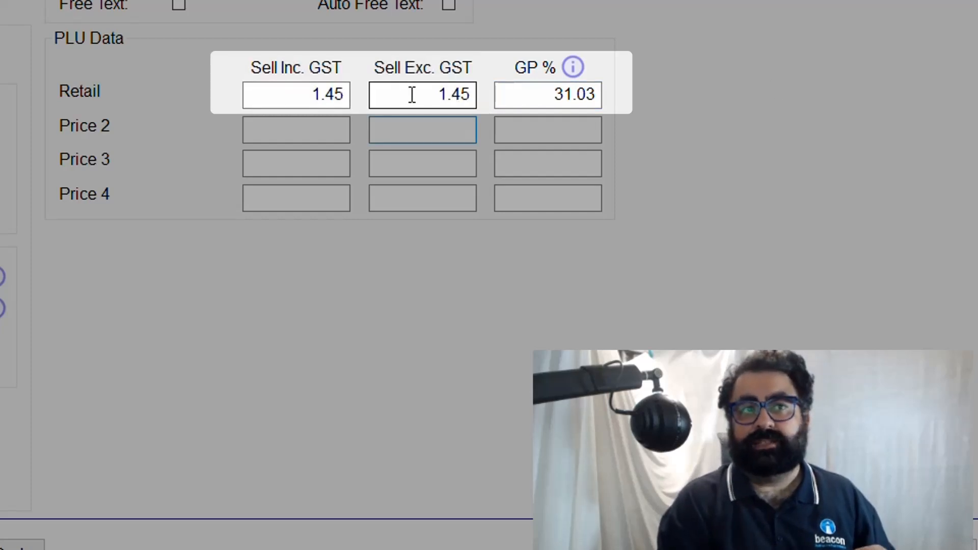
left_click(319, 93)
left_click(418, 95)
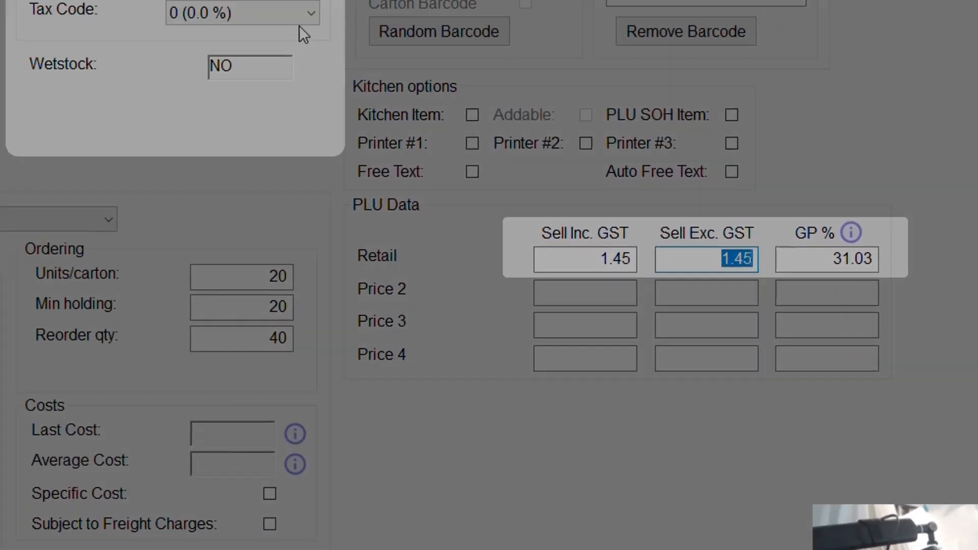
Step: Change the tax code to A (10.0 %) and recalculate the retail price with a gross profit of 30%
left_click(301, 16)
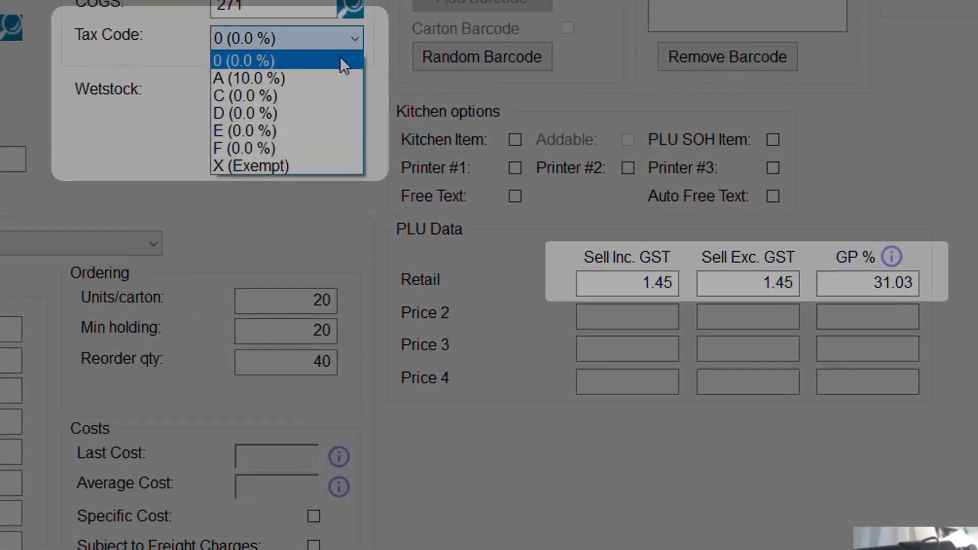
left_click(334, 76)
left_click(887, 283)
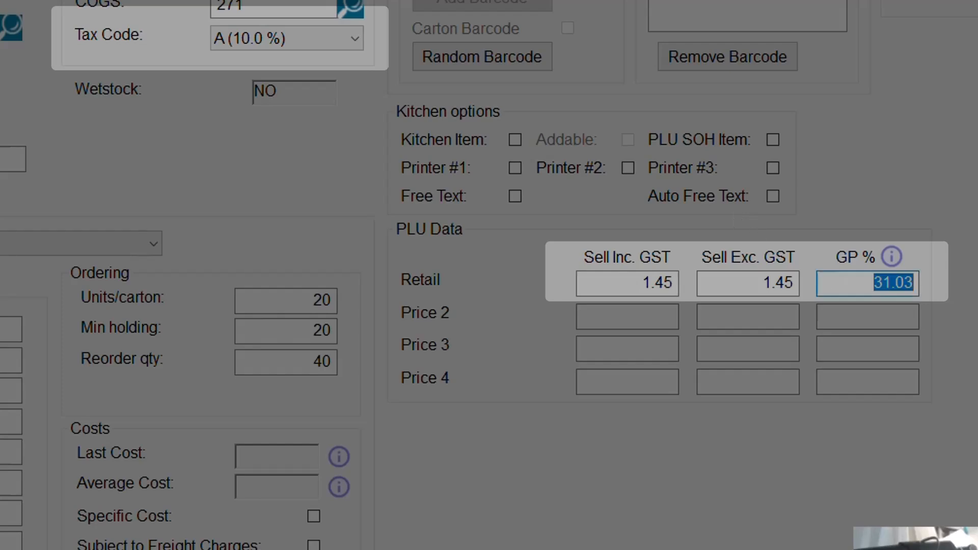
type("30")
left_click(797, 287)
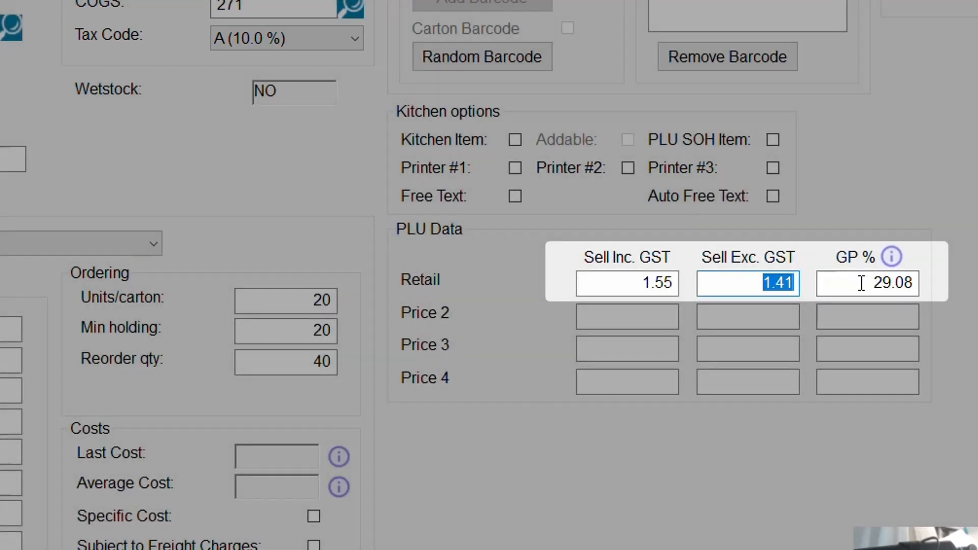
left_click_drag(861, 283, 918, 283)
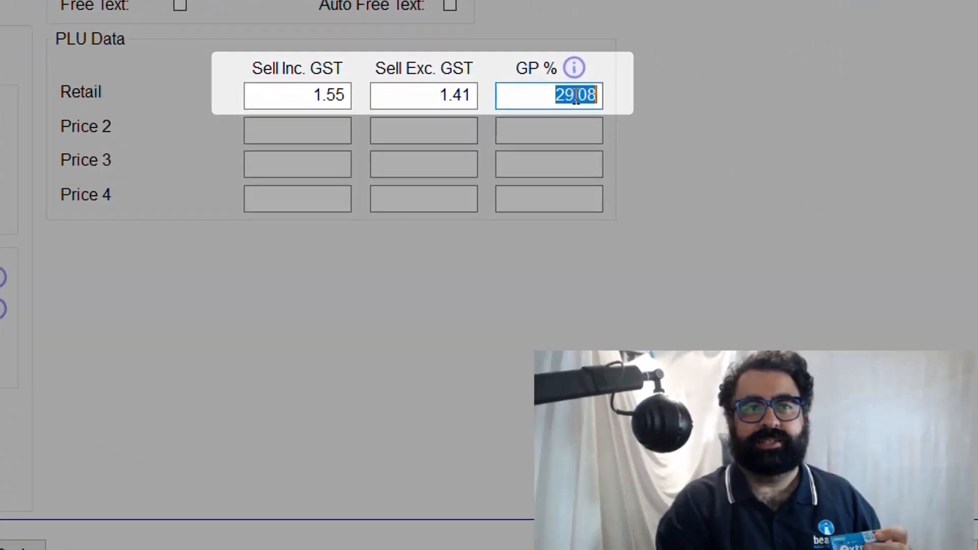
left_click(761, 283)
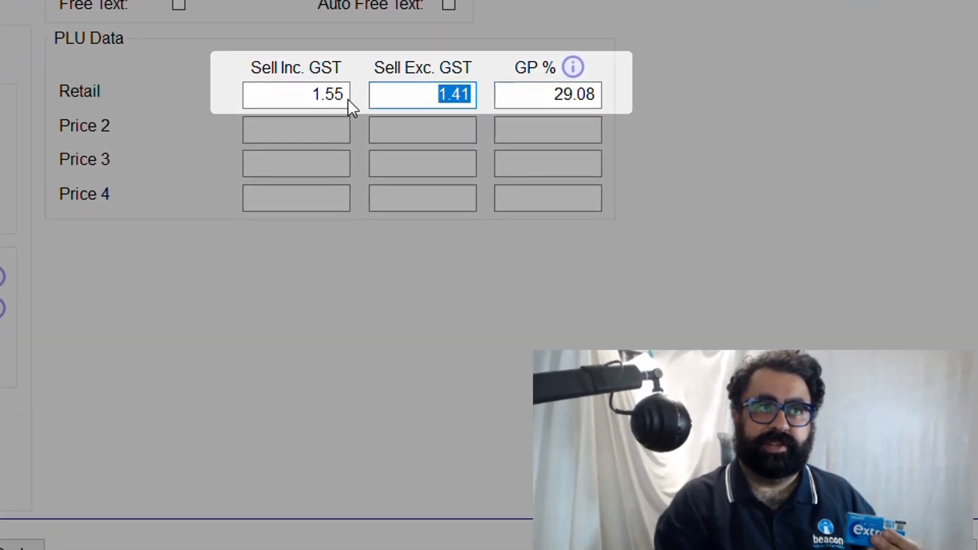
Step: Open the item's EFTPOS codes, keeping RETS type #13. SHOP and POSGate type #13. GOODS - GST INCLUSIVE
left_click(305, 94)
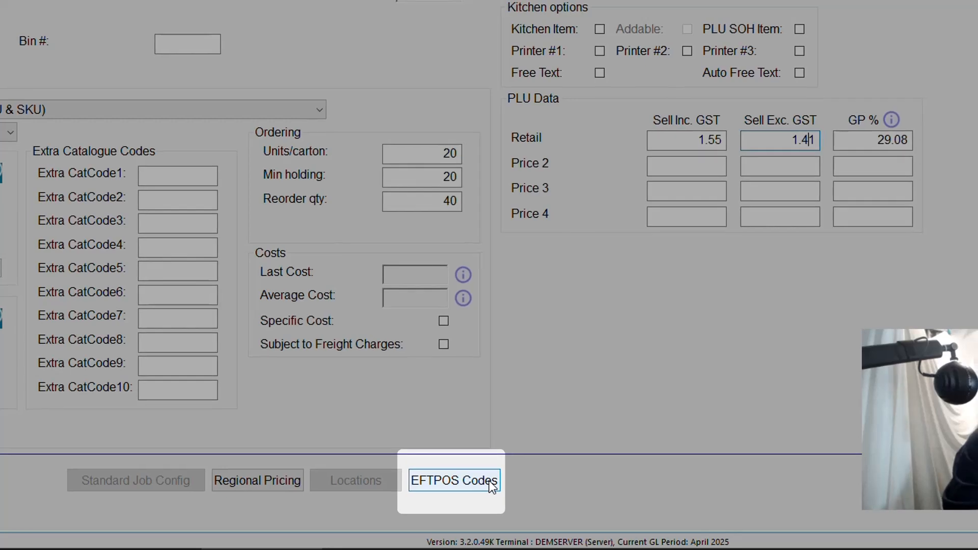
left_click(492, 486)
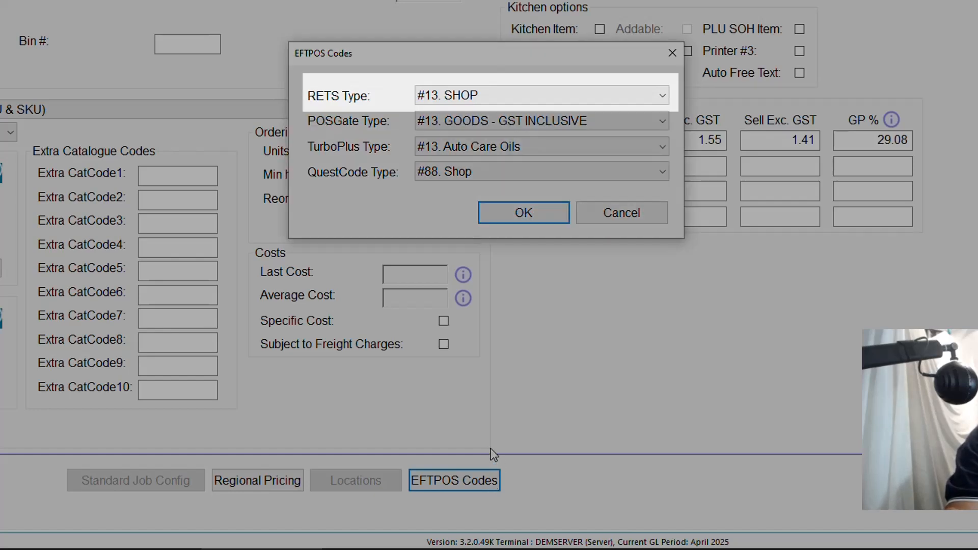
left_click(662, 96)
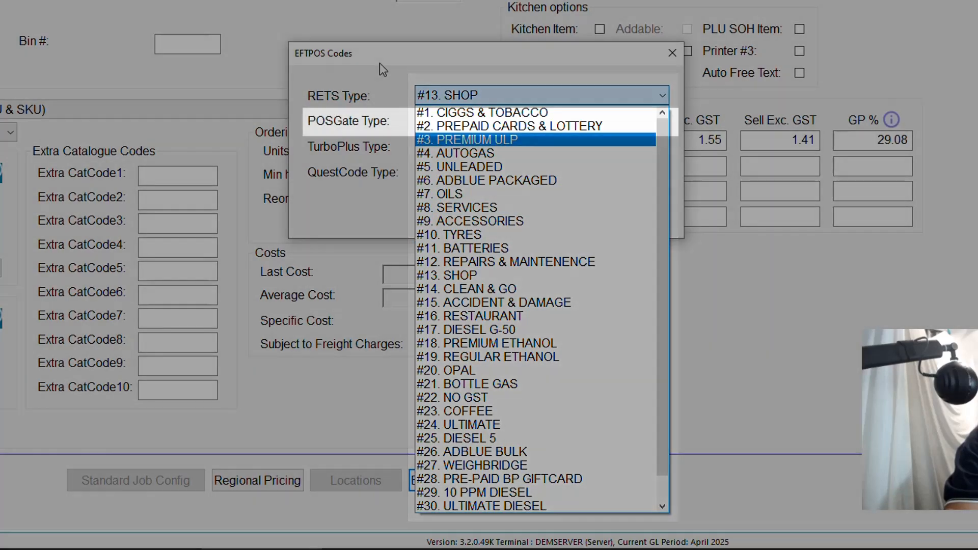
left_click(380, 62)
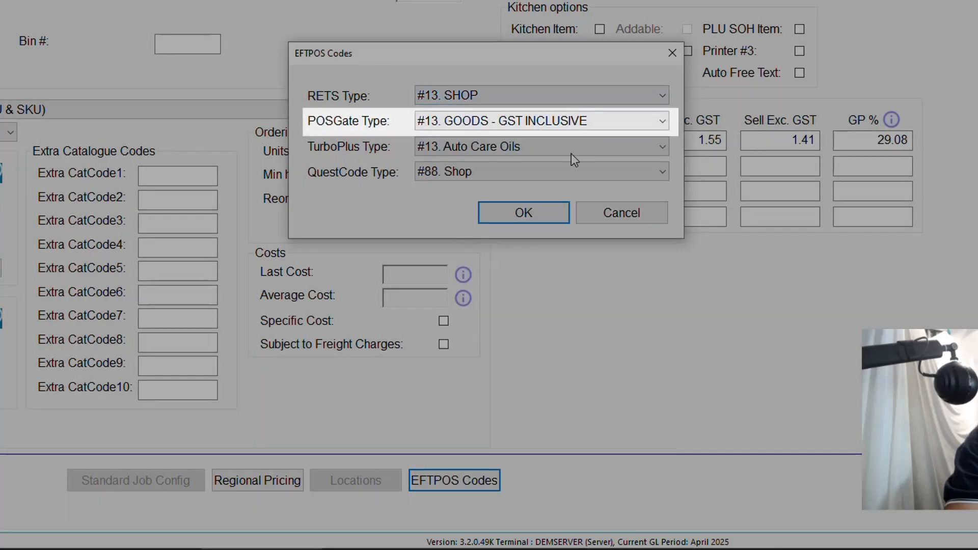
left_click(573, 121)
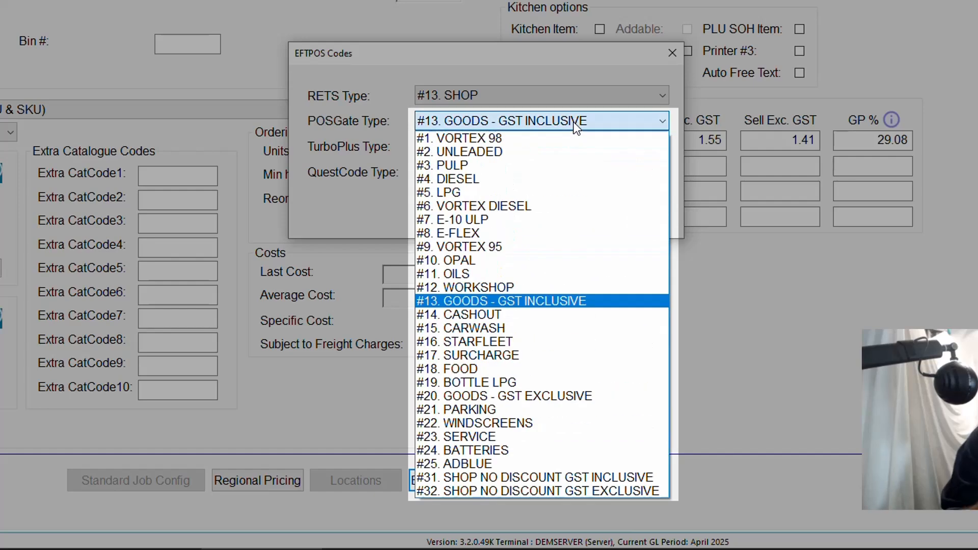
left_click(573, 121)
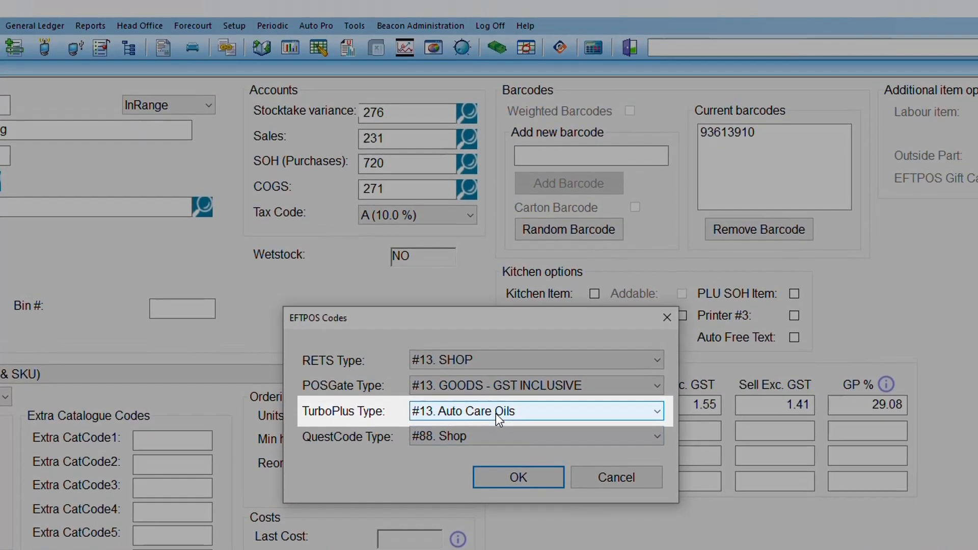
Step: Set the TurboPlus type to #46. Confectionary and the QuestCode type to #88. Shop, and accept the EFTPOS codes
left_click(496, 412)
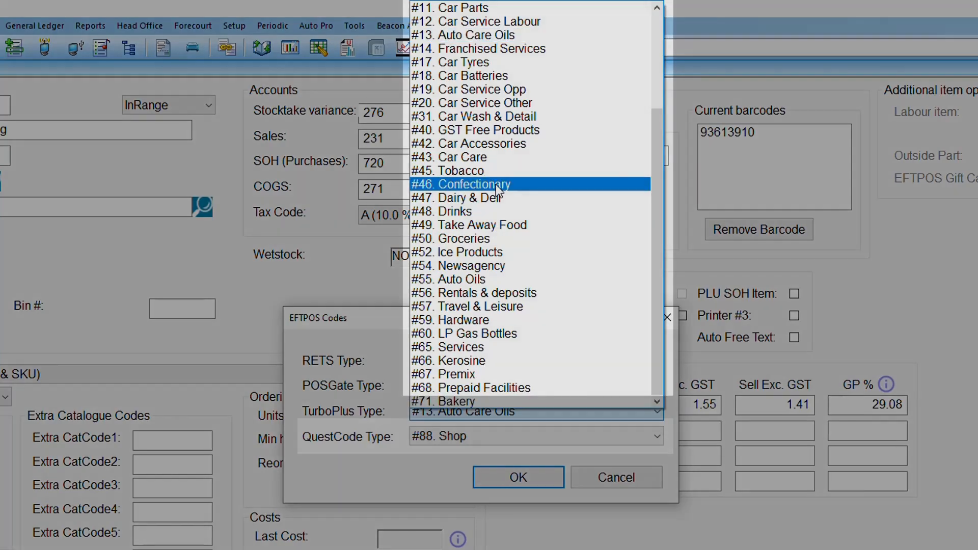
left_click(496, 184)
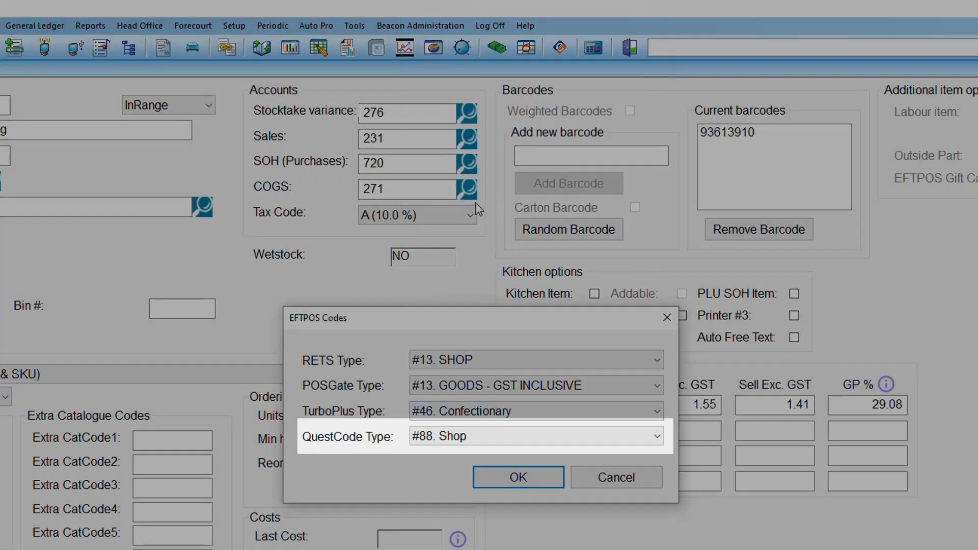
left_click(526, 437)
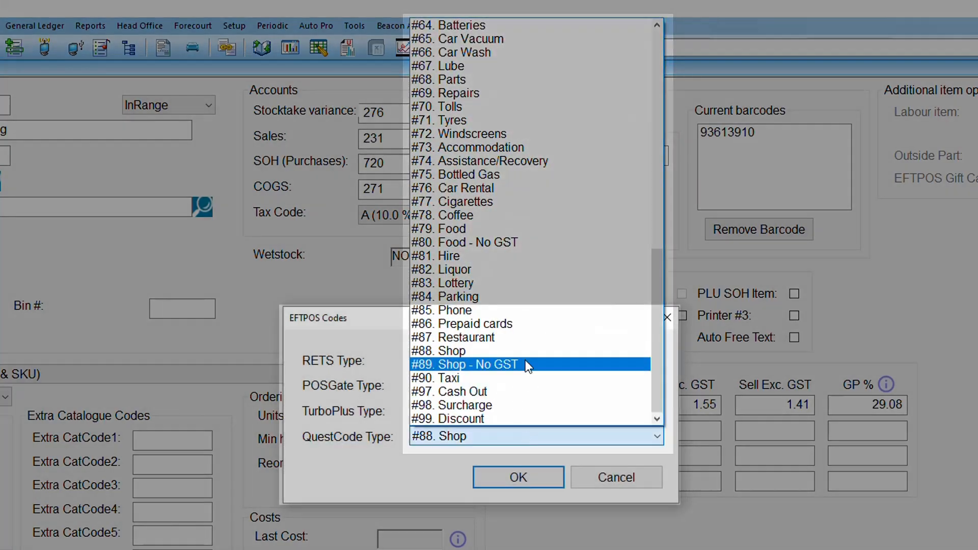
left_click(525, 352)
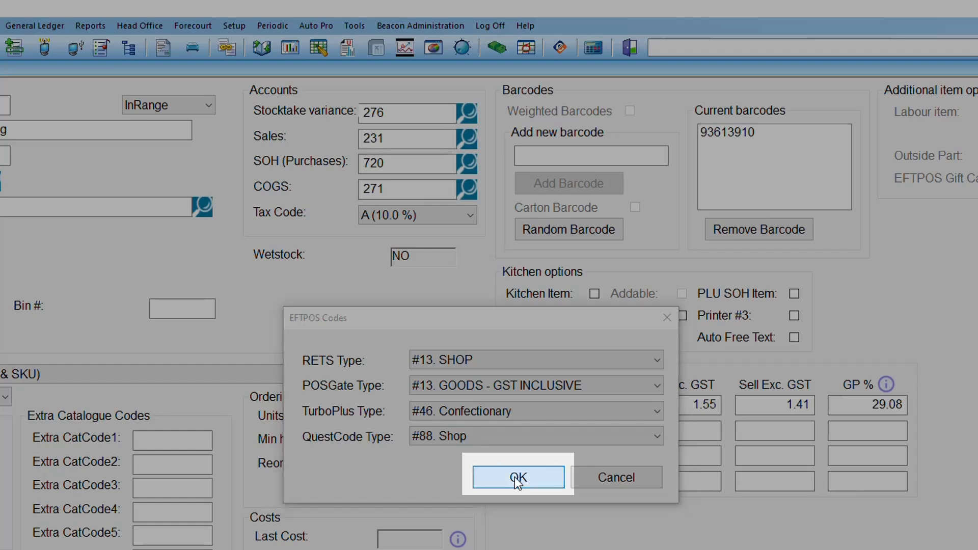
left_click(518, 479)
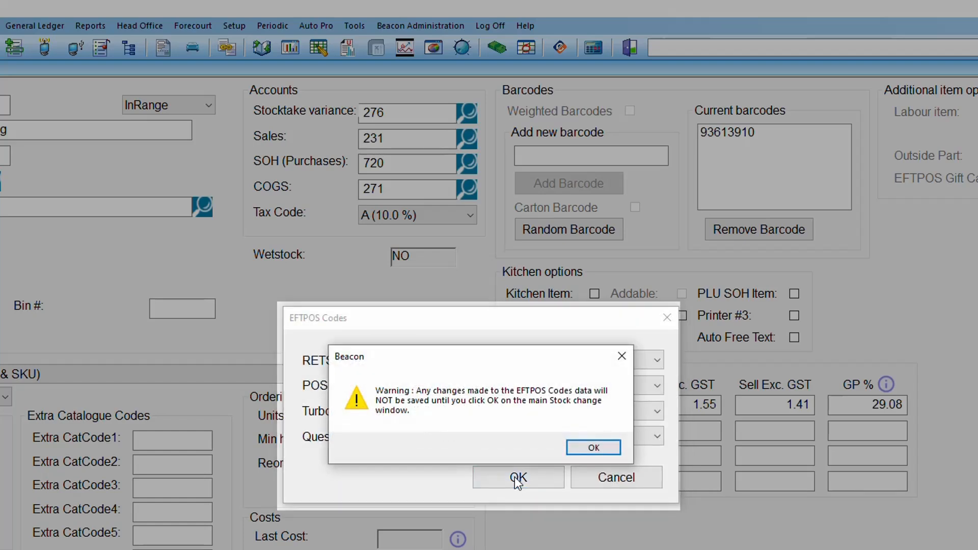
left_click(593, 447)
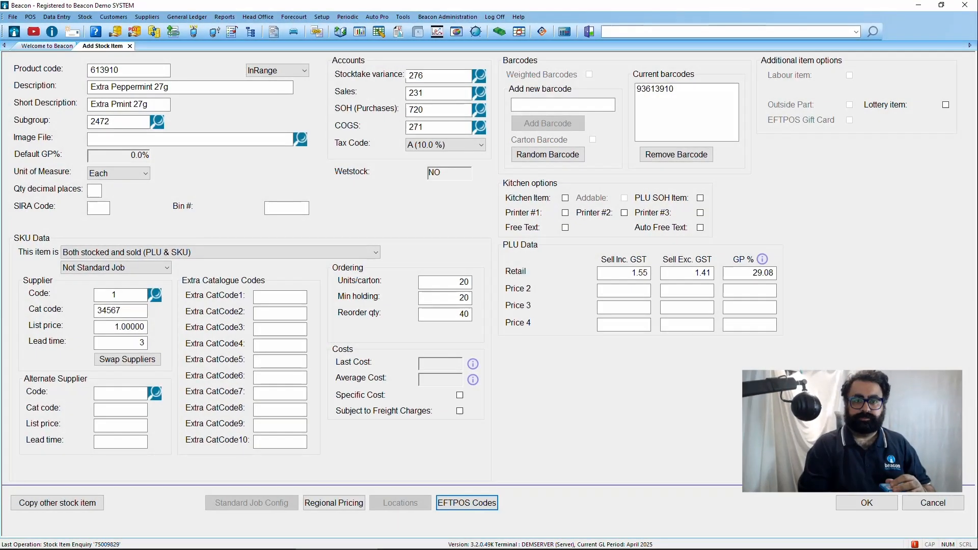
Step: Save the new Extra Peppermint 27g stock item and close the blank form for adding another item
left_click(867, 503)
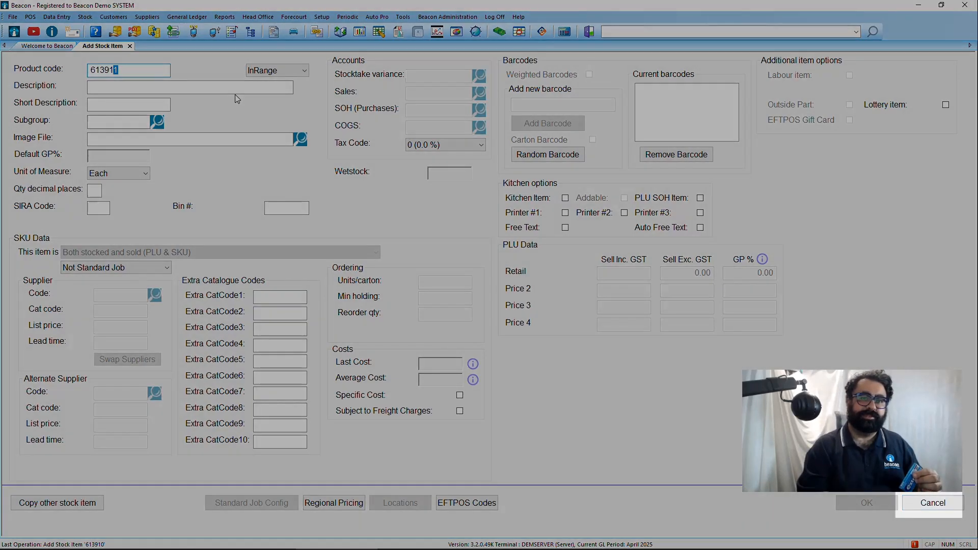
left_click(922, 501)
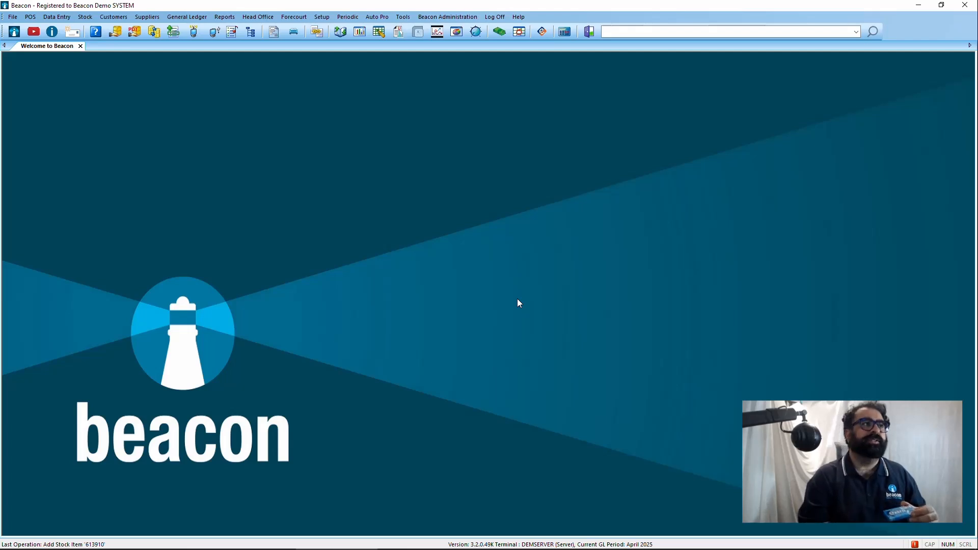
Step: Print all labels in the stock label printing queue, generating the label export file
left_click(85, 17)
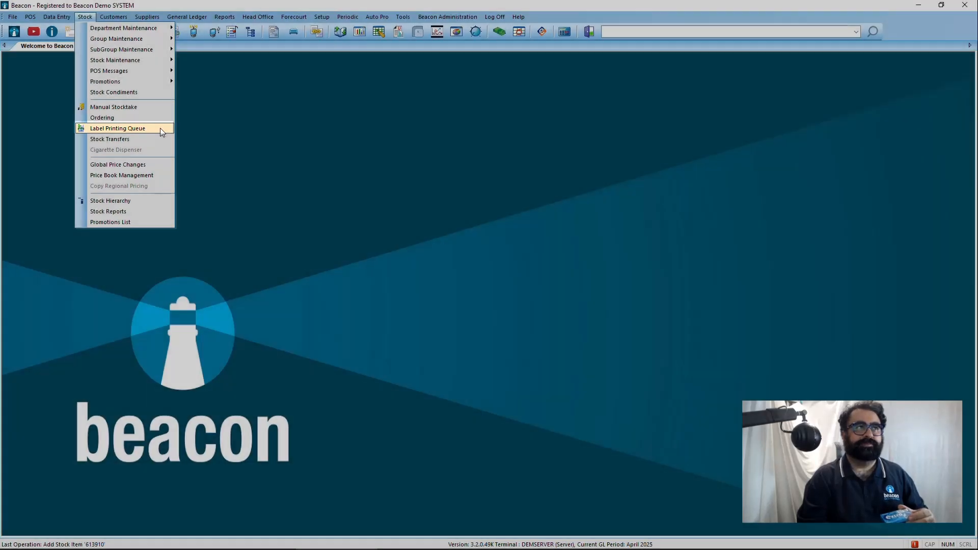
left_click(161, 128)
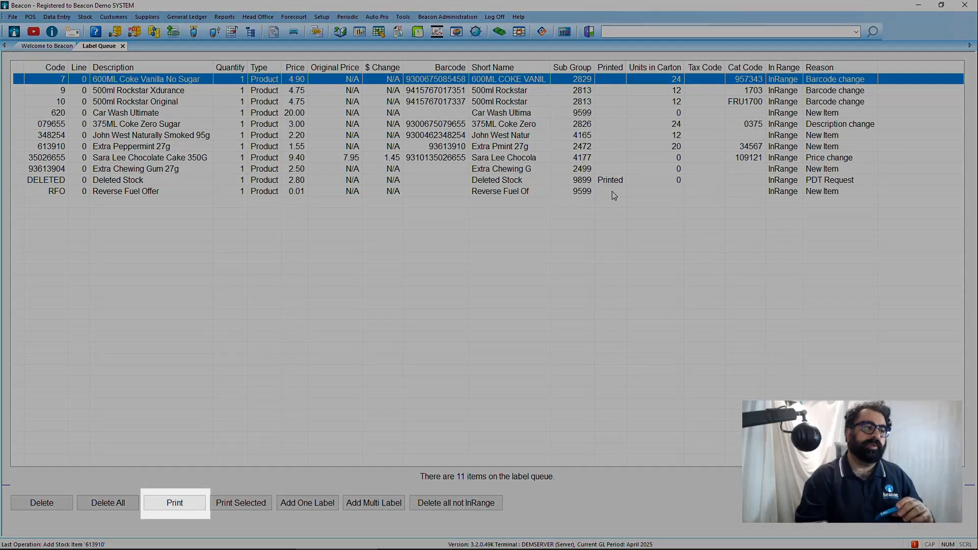
left_click(194, 501)
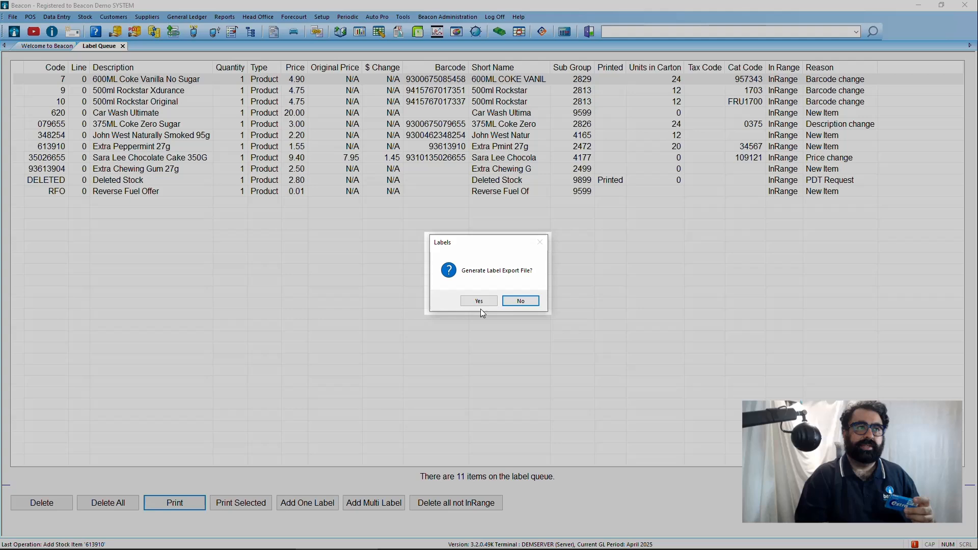
left_click(479, 301)
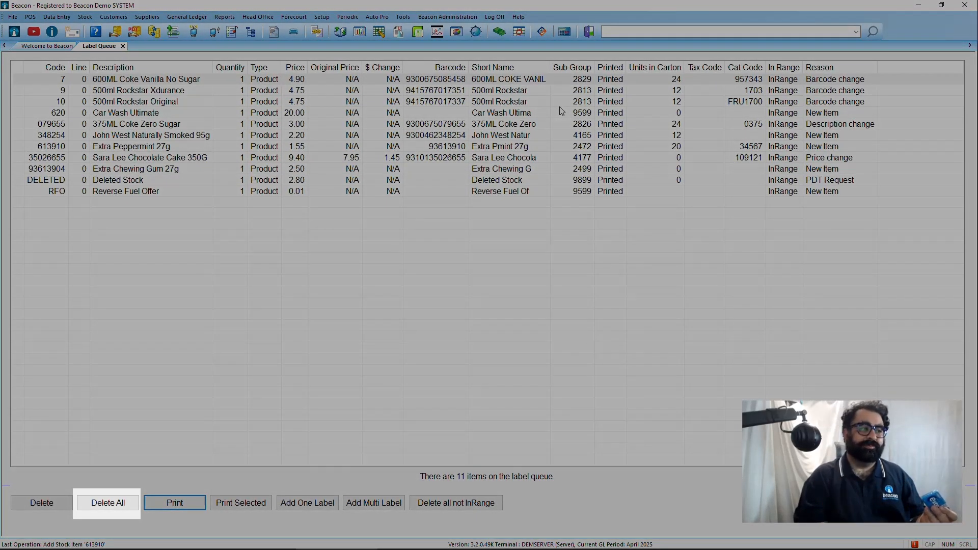
Step: Delete all printed items from the label queue to update the POS selling prices, and close the queue
left_click(123, 498)
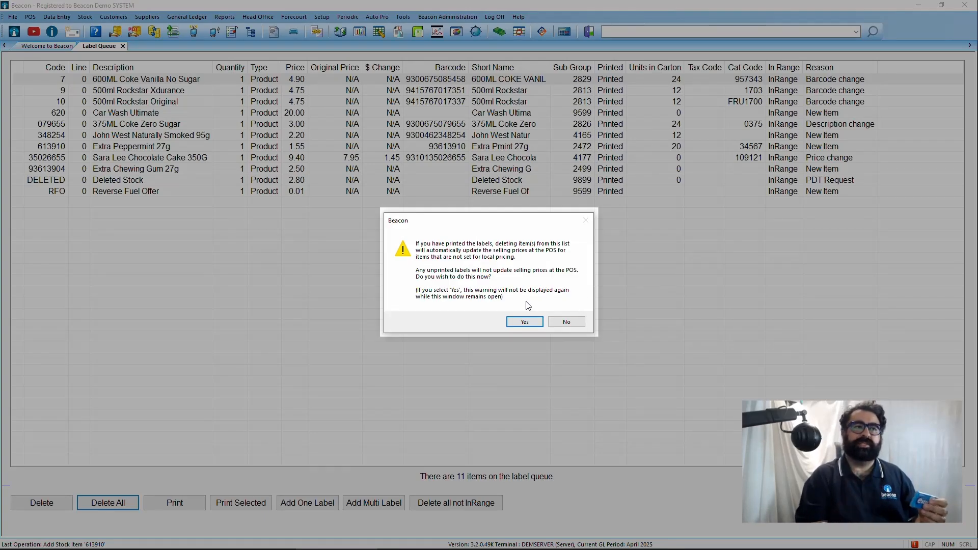
left_click(524, 321)
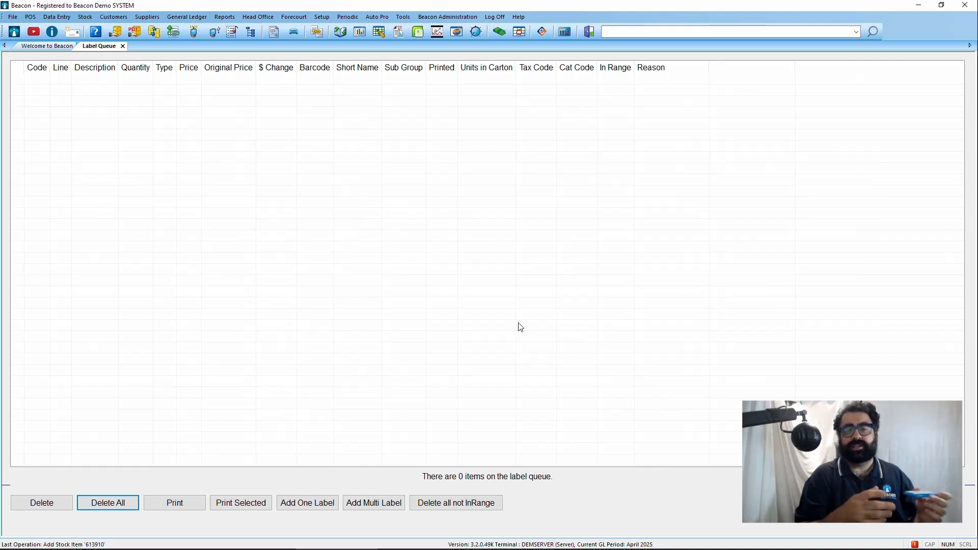
key("Escape")
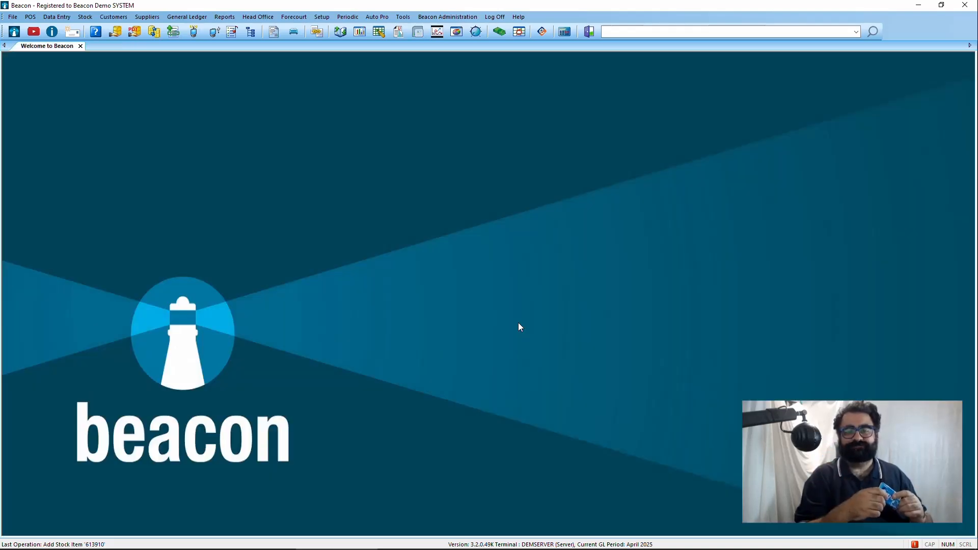